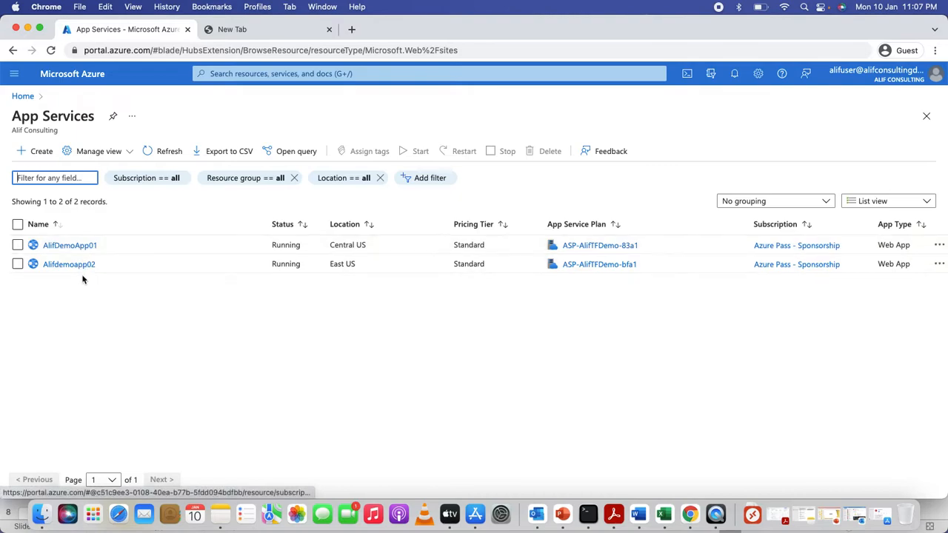
- Go to resource creation from the portal home page and search the marketplace for "traffic manager"
{"action": "mouse_move", "coordinate": [80, 248]}
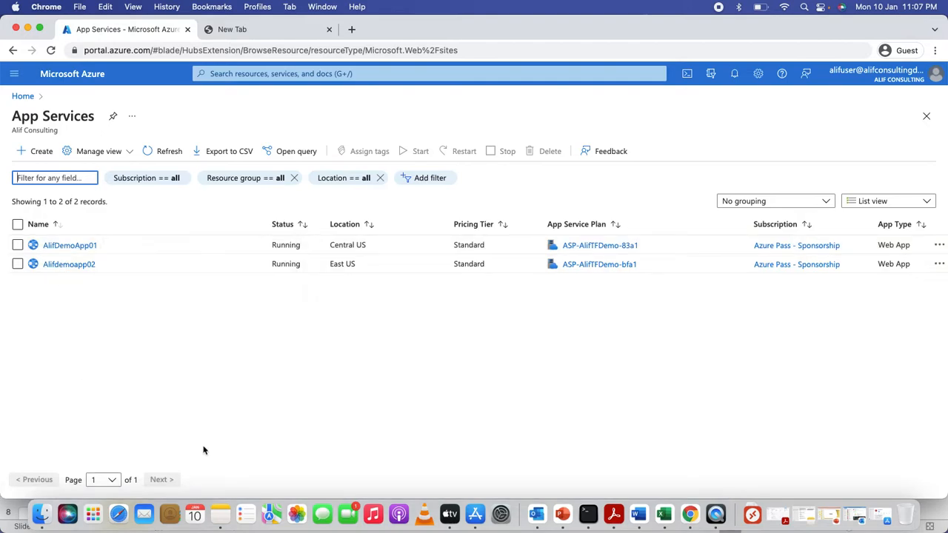
{"action": "left_click", "coordinate": [22, 96]}
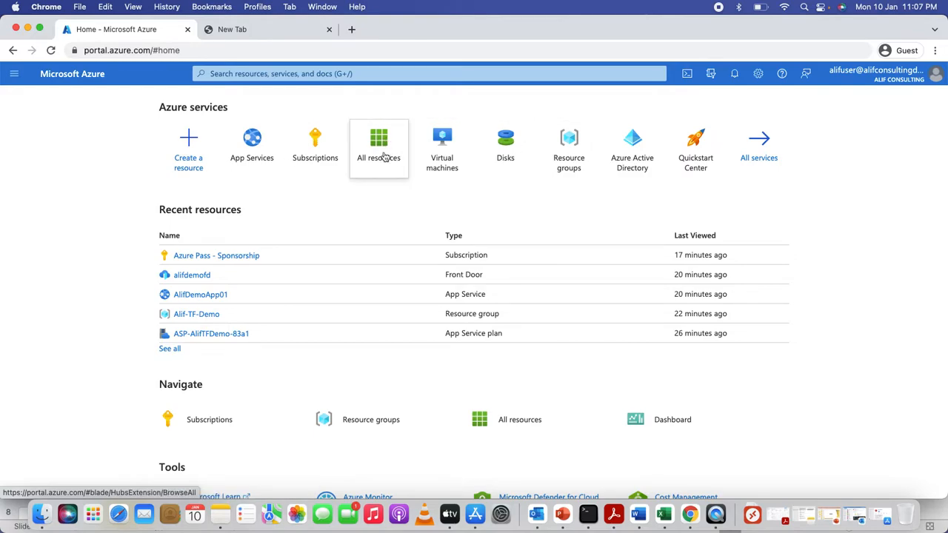
{"action": "left_click", "coordinate": [192, 144]}
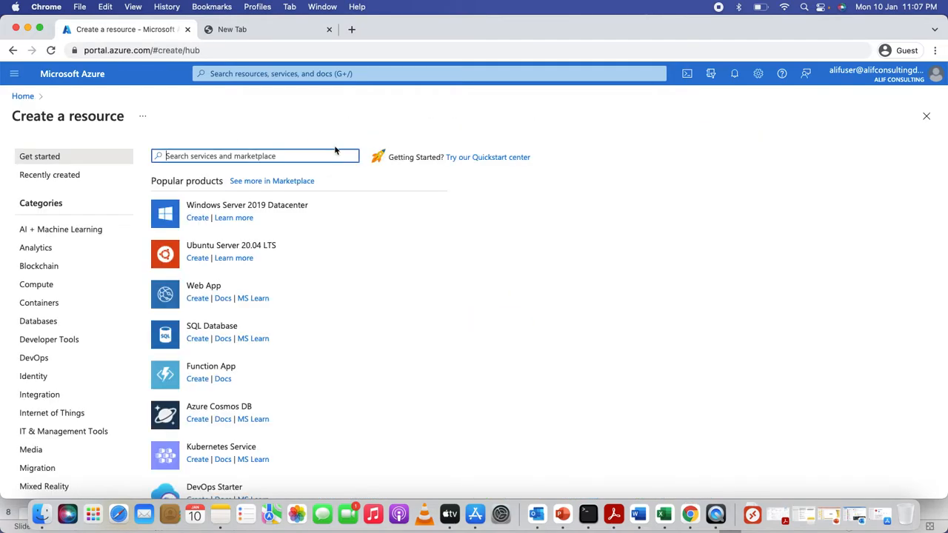
{"action": "type", "text": "traffic maanger"}
{"action": "key", "text": "BackSpace"}
{"action": "key", "text": "BackSpace"}
{"action": "key", "text": "BackSpace"}
{"action": "type", "text": "ger"}
{"action": "key", "text": "Return"}
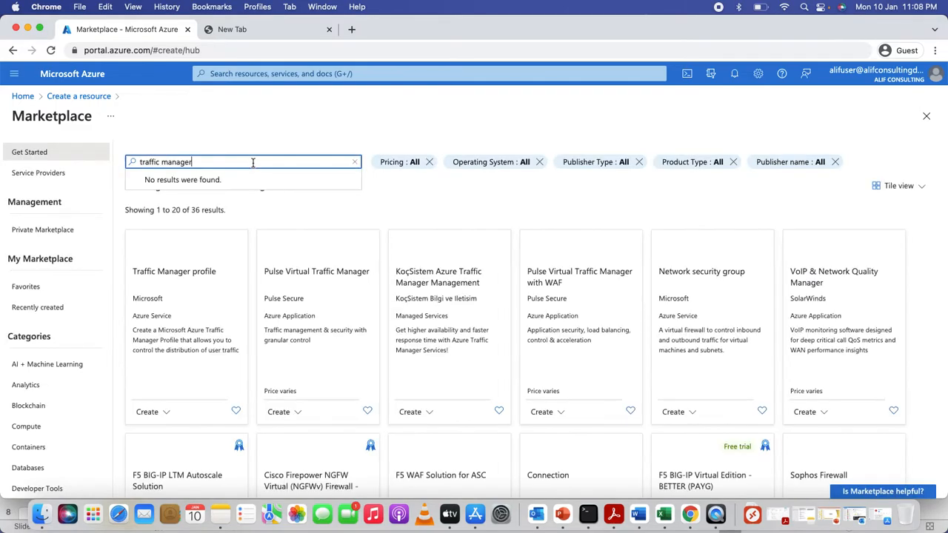
- Start creating a Microsoft Traffic Manager profile and name it alifdemotm
{"action": "left_click", "coordinate": [184, 314]}
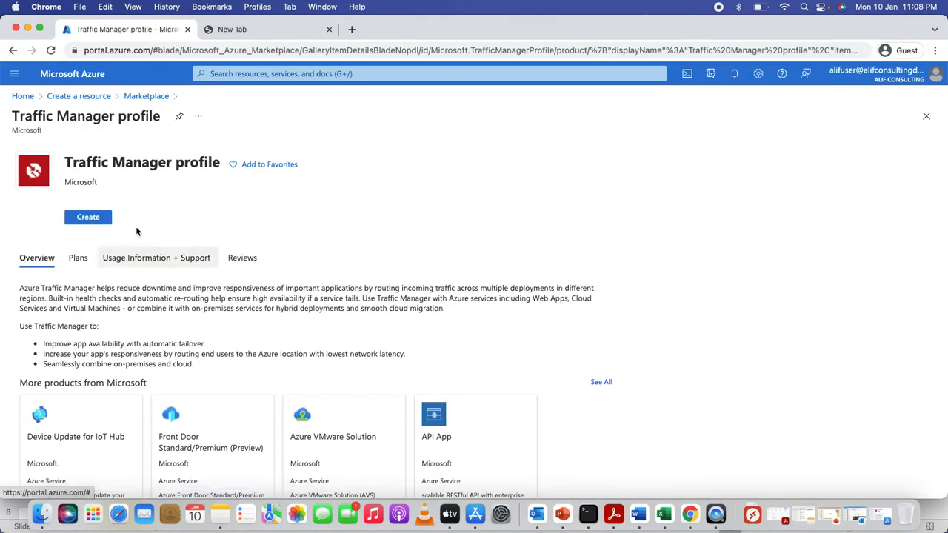
{"action": "left_click", "coordinate": [84, 221]}
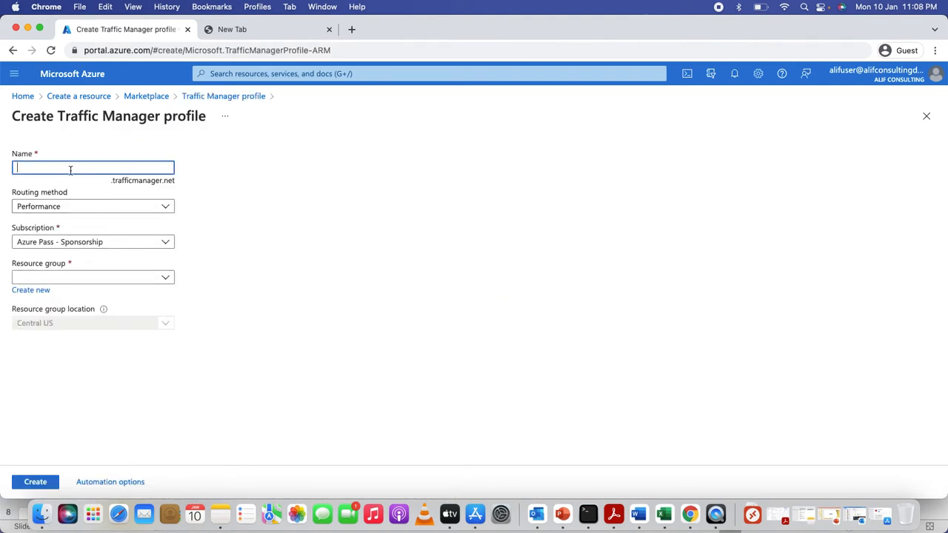
{"action": "type", "text": "alifdem"}
{"action": "key", "text": "BackSpace"}
{"action": "key", "text": "BackSpace"}
{"action": "key", "text": "BackSpace"}
{"action": "type", "text": "otm"}
- Create the profile with Performance routing in the existing Alif-TF-Demo resource group
{"action": "left_click", "coordinate": [95, 204]}
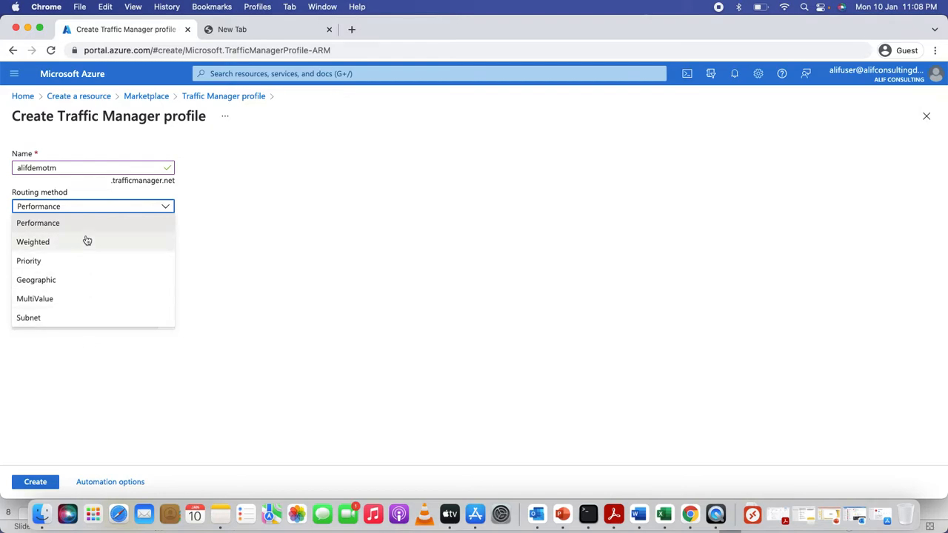
{"action": "left_click", "coordinate": [79, 224]}
{"action": "left_click", "coordinate": [77, 207]}
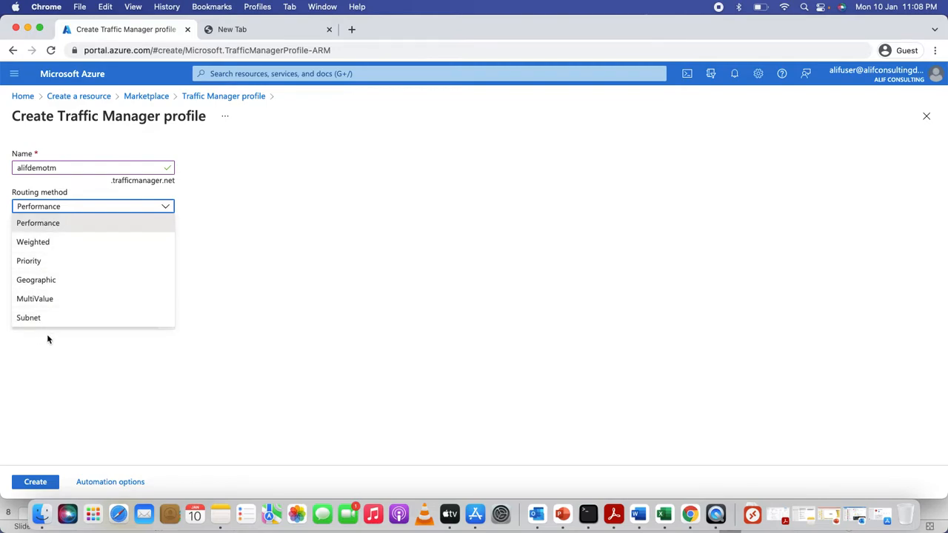
{"action": "left_click", "coordinate": [49, 224]}
{"action": "left_click", "coordinate": [88, 276]}
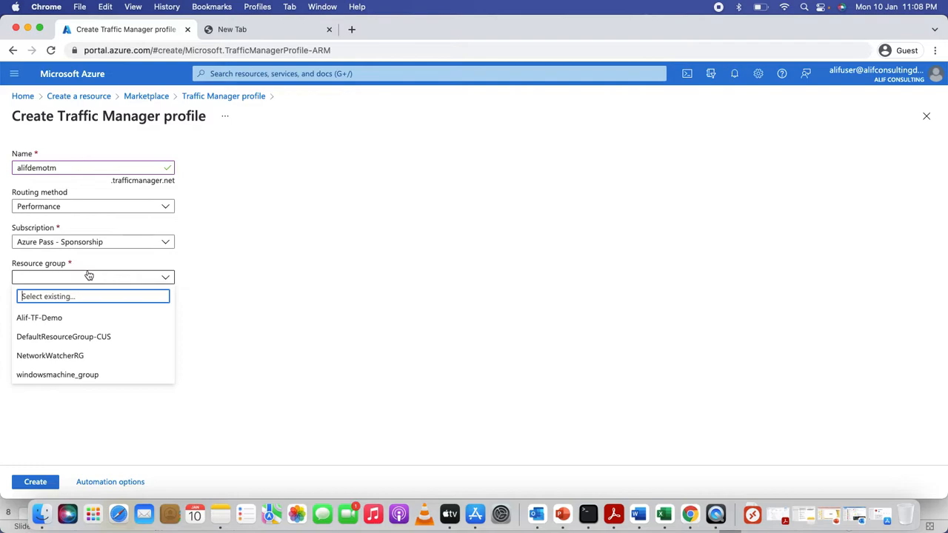
{"action": "left_click", "coordinate": [68, 320]}
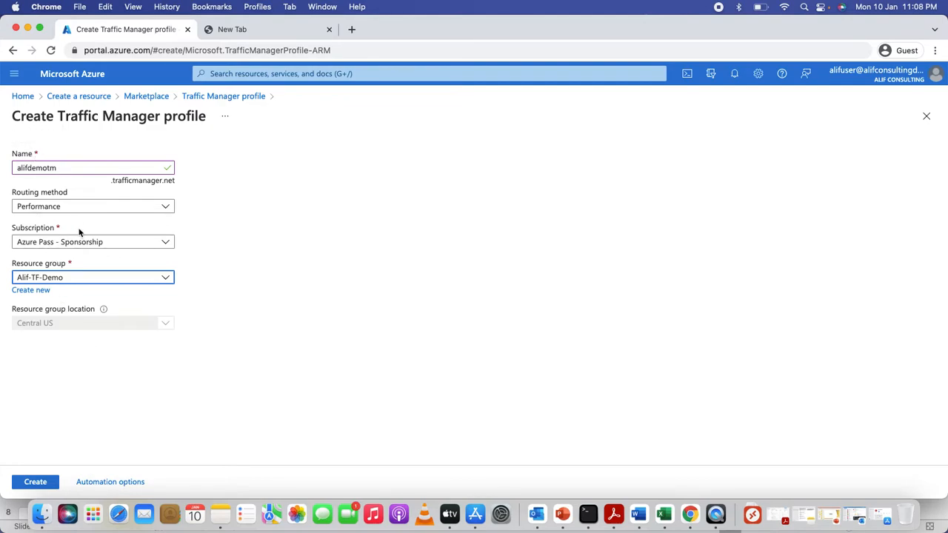
{"action": "left_click", "coordinate": [39, 482]}
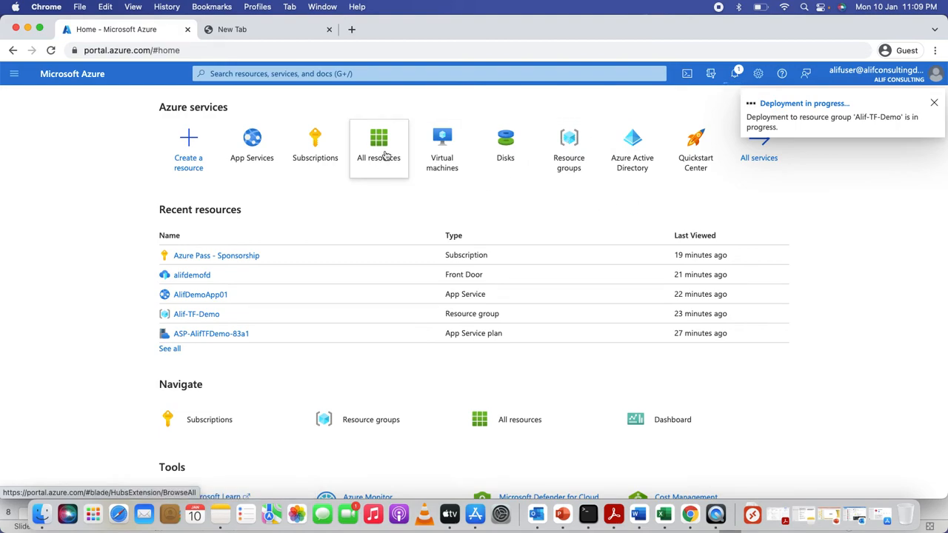
- Open the alifdemotm Traffic Manager profile from the list of all resources and show its endpoints
{"action": "mouse_move", "coordinate": [384, 155]}
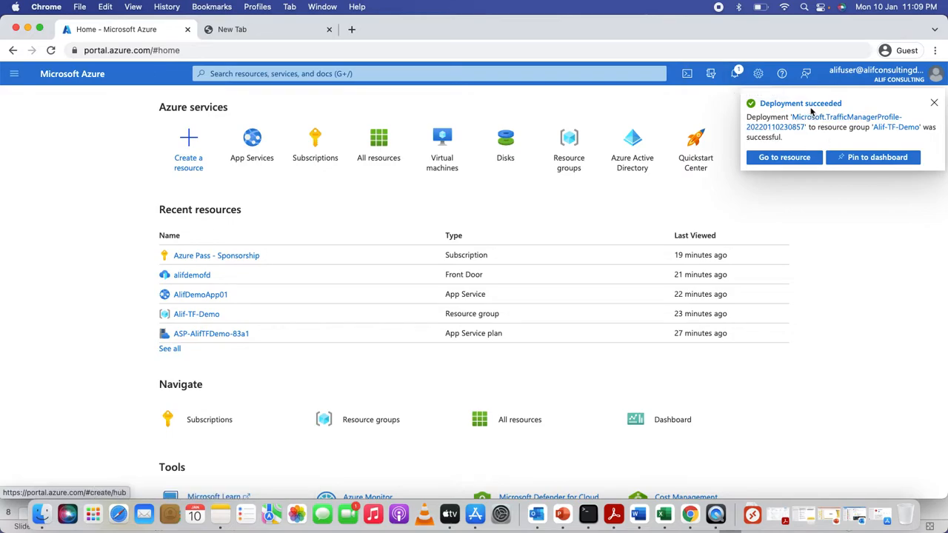
{"action": "left_click", "coordinate": [380, 148]}
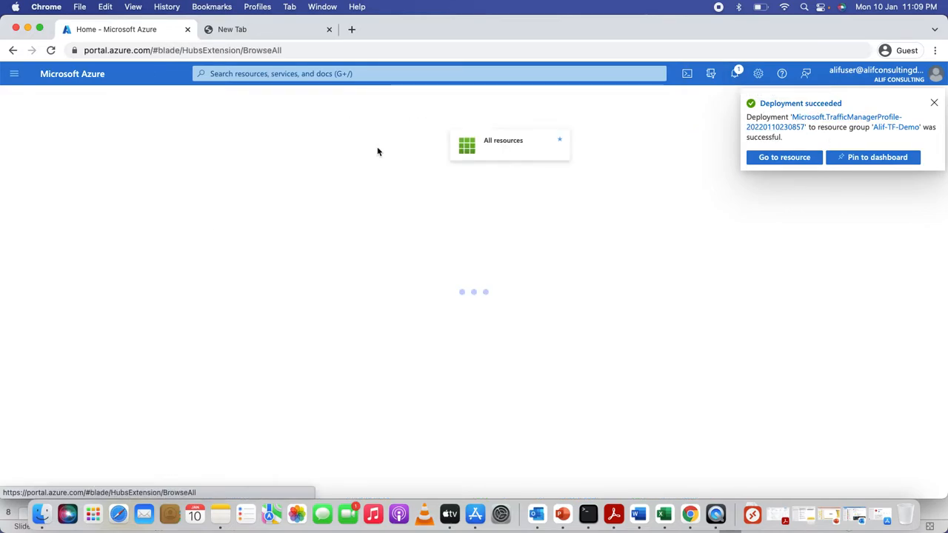
{"action": "scroll", "coordinate": [131, 327], "scroll_direction": "down", "scroll_amount": 3}
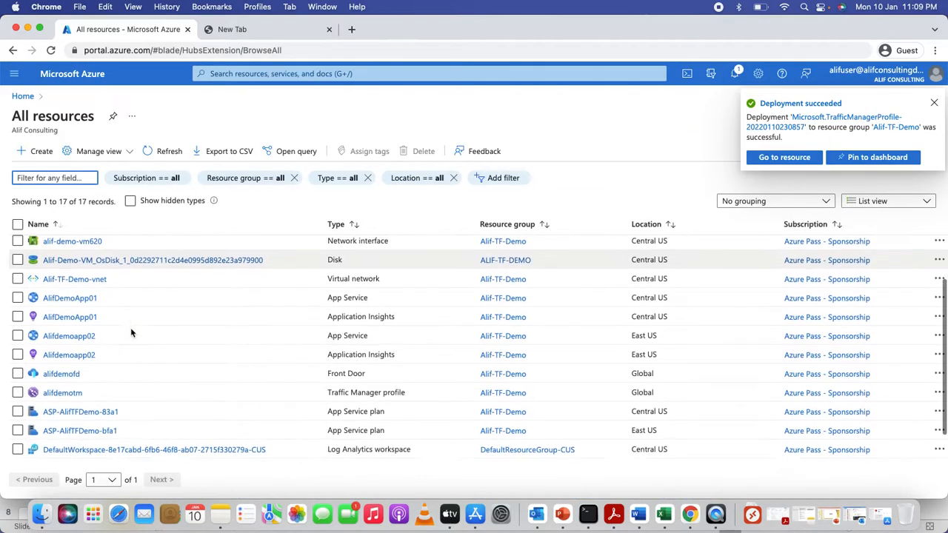
{"action": "left_click", "coordinate": [65, 386]}
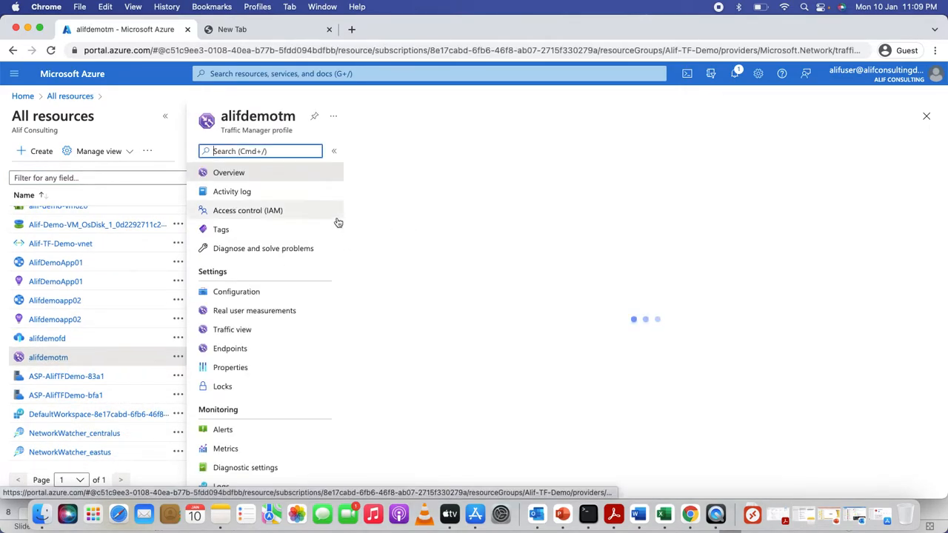
{"action": "left_click", "coordinate": [237, 348]}
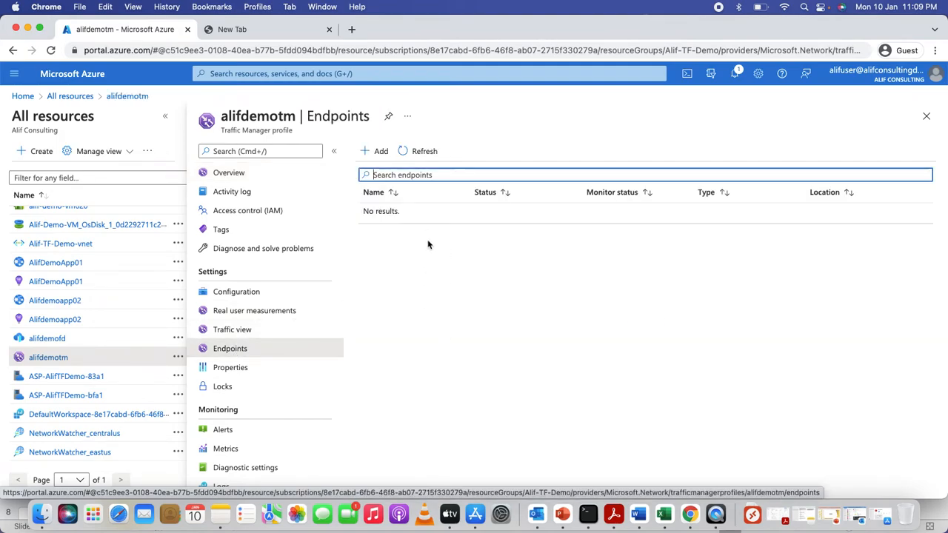
- Start a new endpoint of type Azure endpoint and name it Backend
{"action": "left_click", "coordinate": [376, 152]}
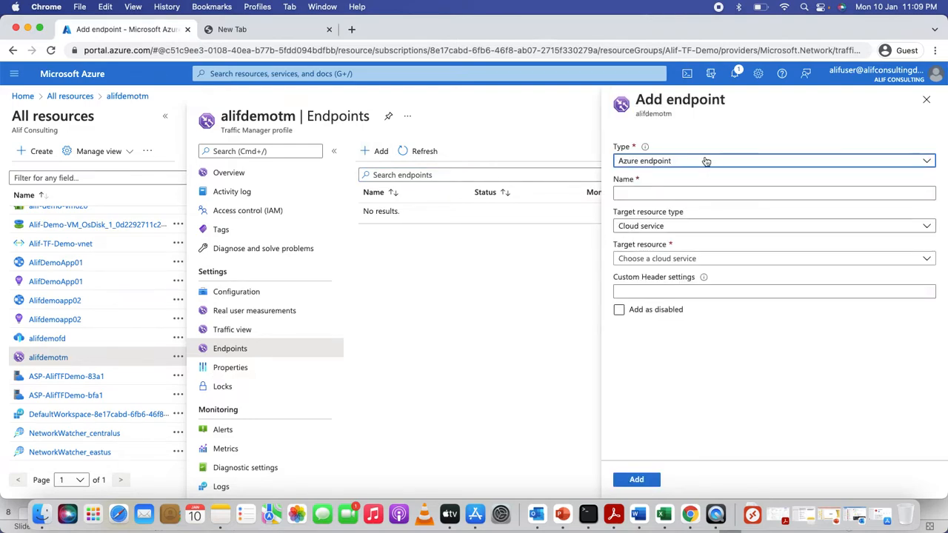
{"action": "left_click", "coordinate": [704, 162]}
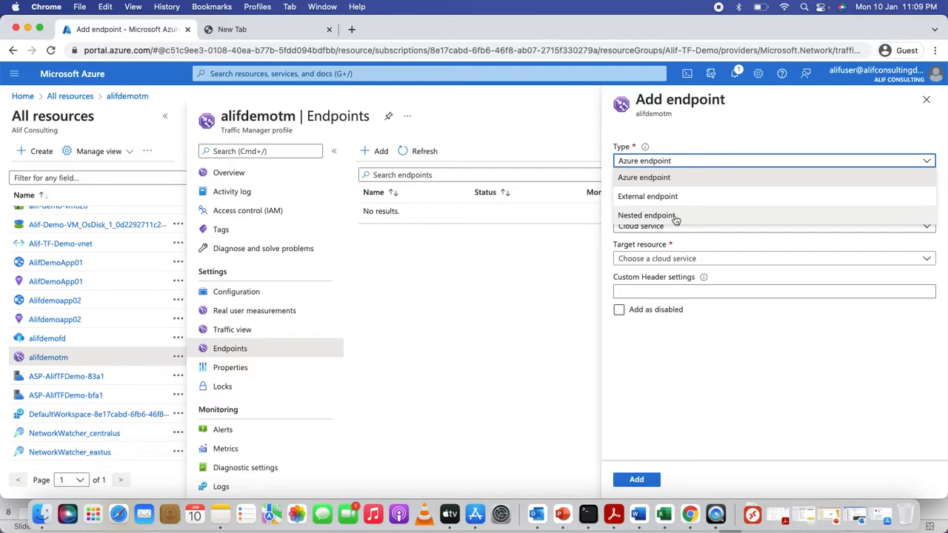
{"action": "left_click", "coordinate": [654, 179]}
{"action": "left_click", "coordinate": [659, 193]}
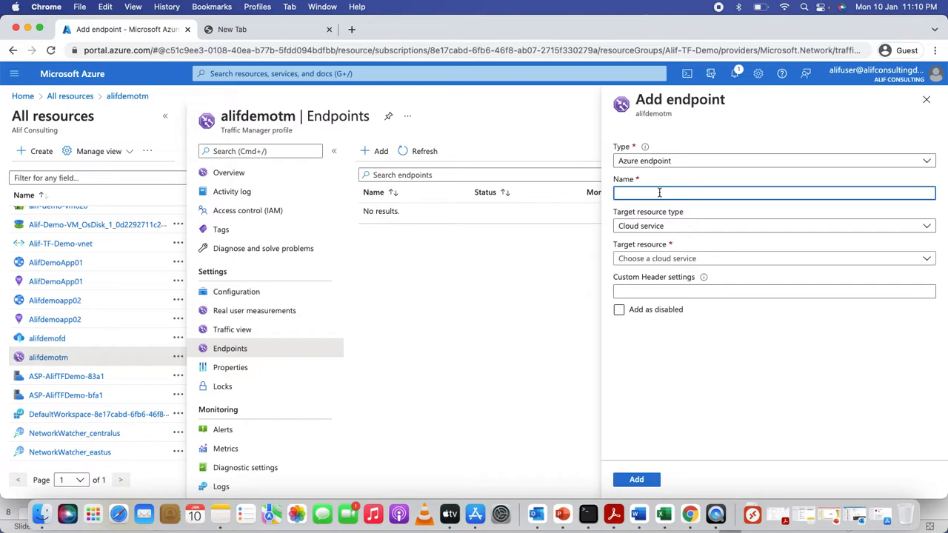
{"action": "type", "text": "Backrn"}
{"action": "key", "text": "BackSpace"}
- Target the Backend endpoint at the App Service AlifDemoApp01 (Central US) and add it to the profile
{"action": "left_click", "coordinate": [699, 226]}
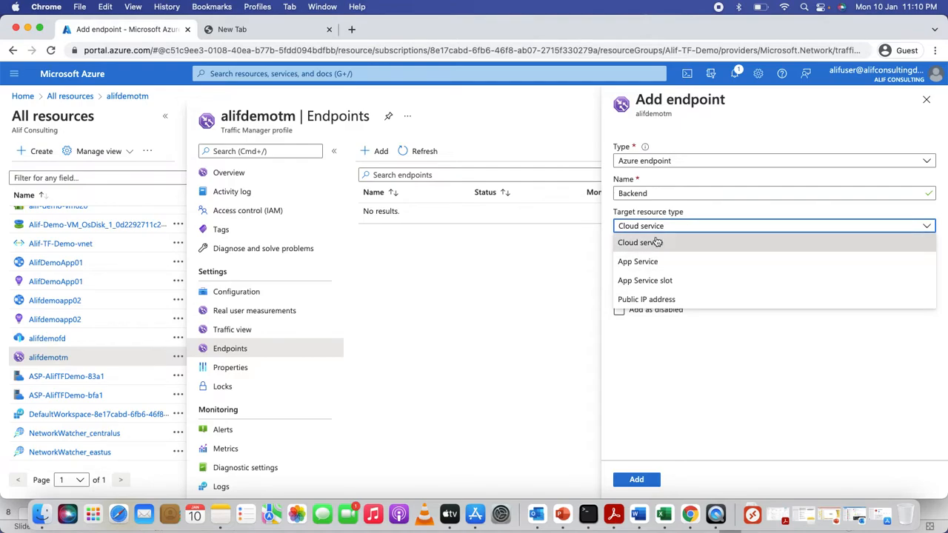
{"action": "left_click", "coordinate": [656, 299]}
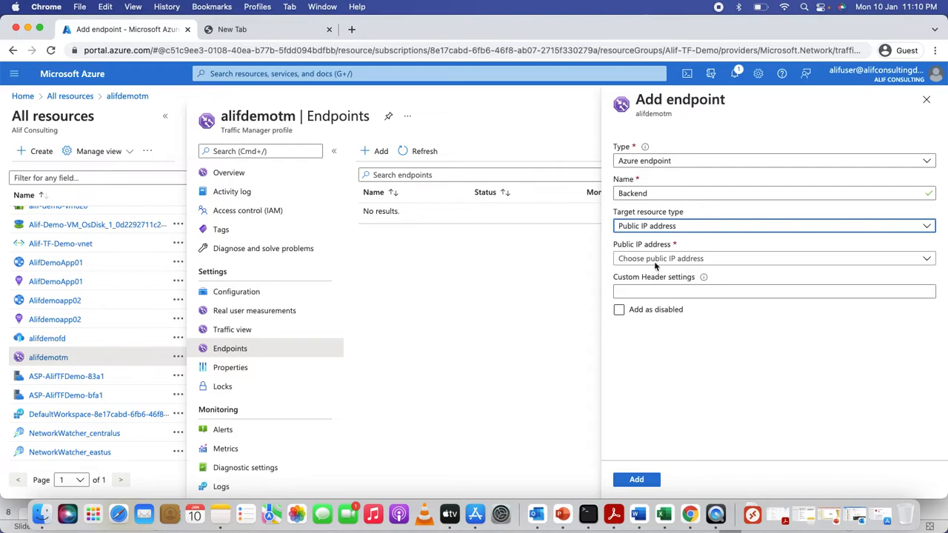
{"action": "left_click", "coordinate": [659, 227]}
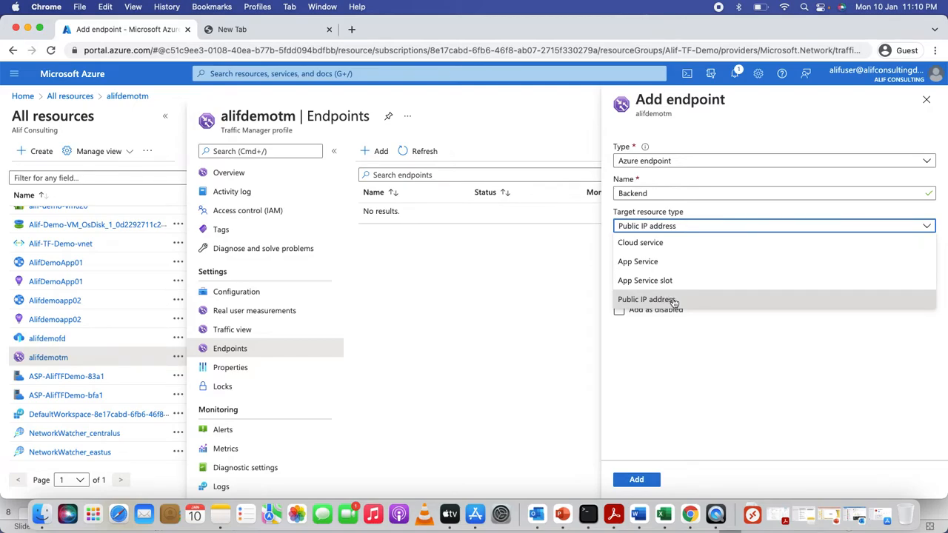
{"action": "left_click", "coordinate": [656, 264]}
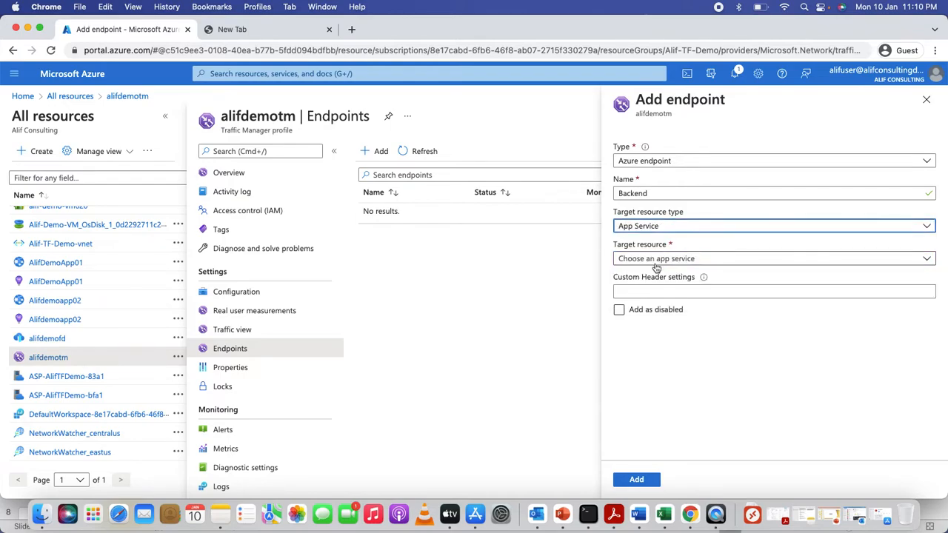
{"action": "left_click", "coordinate": [676, 261]}
{"action": "left_click", "coordinate": [667, 294]}
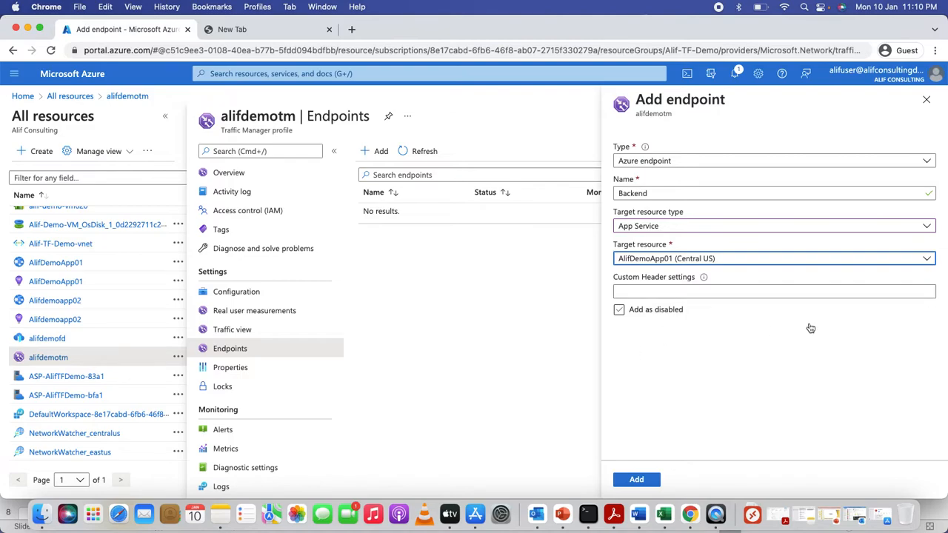
{"action": "left_click", "coordinate": [643, 481]}
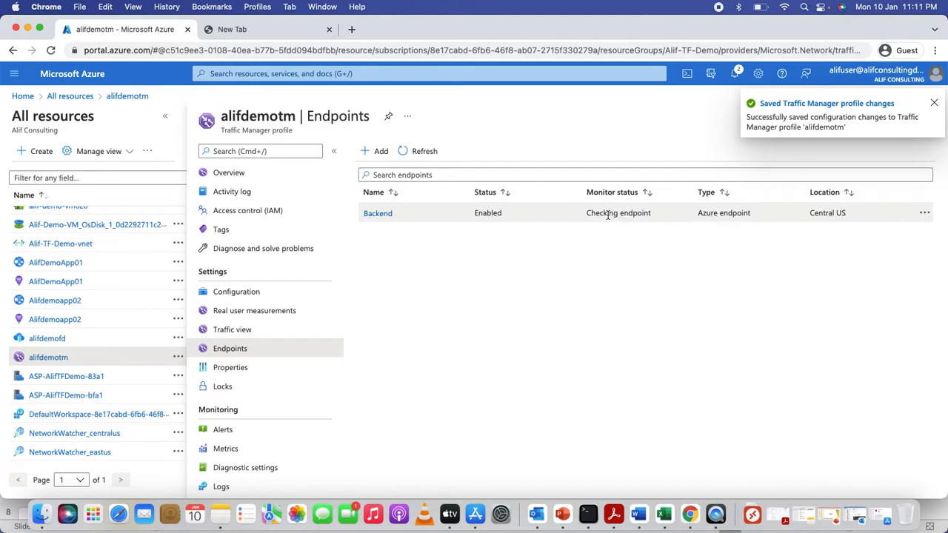
{"action": "left_click_drag", "start_coordinate": [653, 215], "coordinate": [585, 215]}
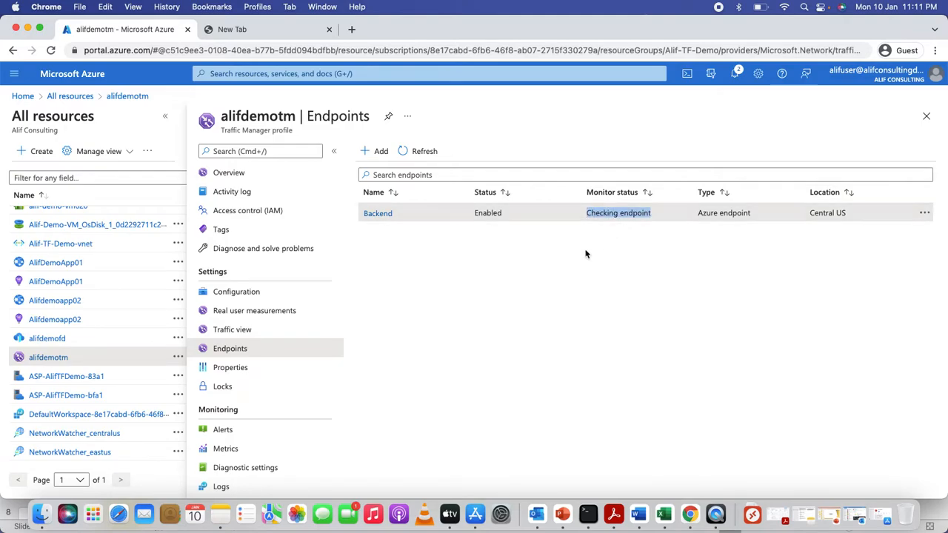
{"action": "left_click", "coordinate": [586, 265]}
- Start a second Azure endpoint for the profile and name it backend2
{"action": "left_click", "coordinate": [376, 151]}
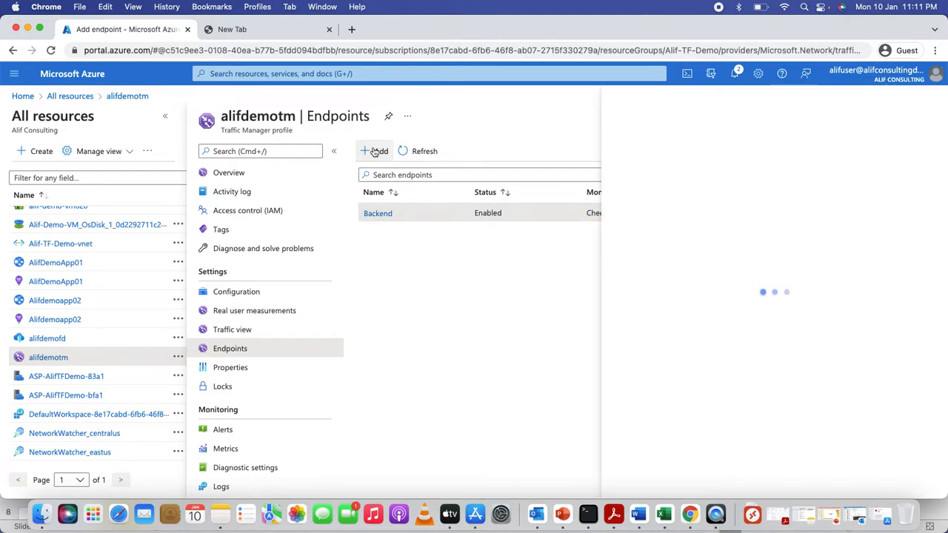
{"action": "left_click", "coordinate": [643, 193]}
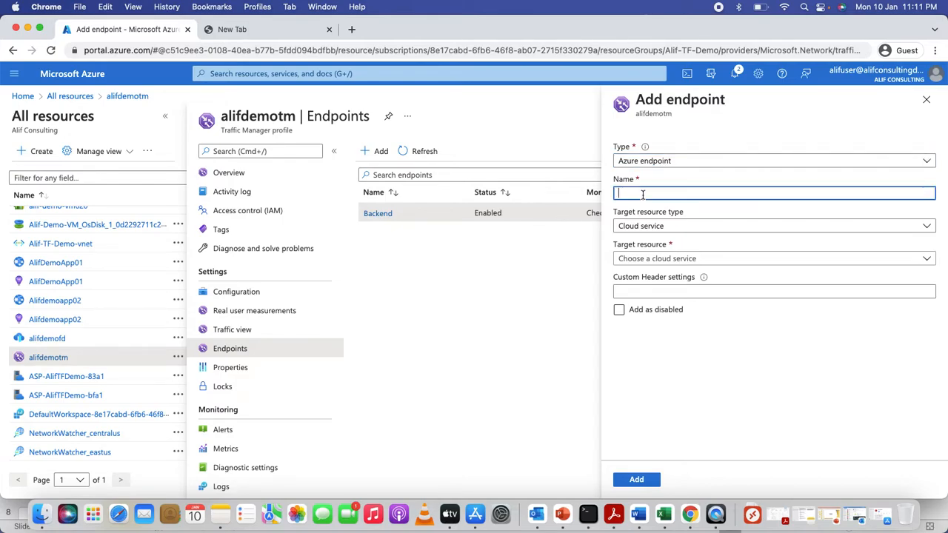
{"action": "type", "text": "bac"}
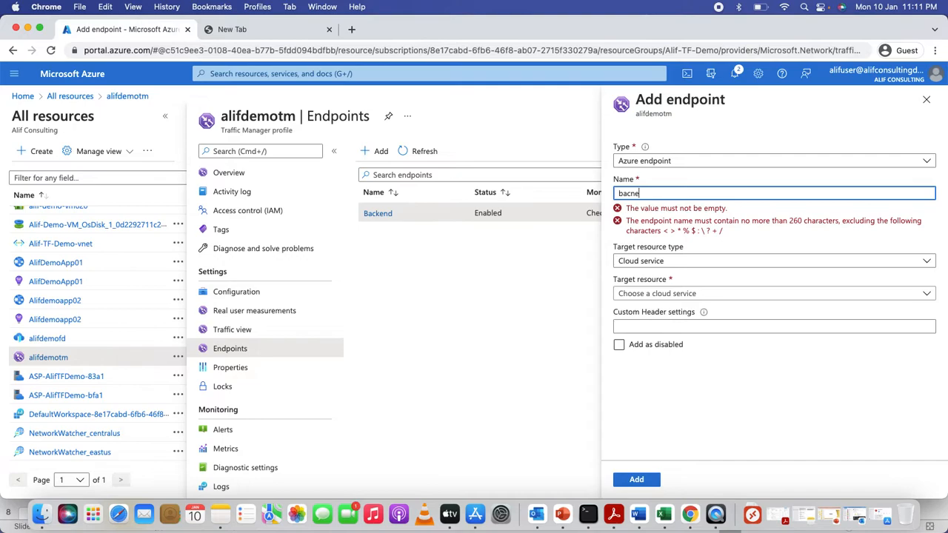
{"action": "type", "text": "kend"}
{"action": "key", "text": "BackSpace"}
{"action": "type", "text": "nd"}
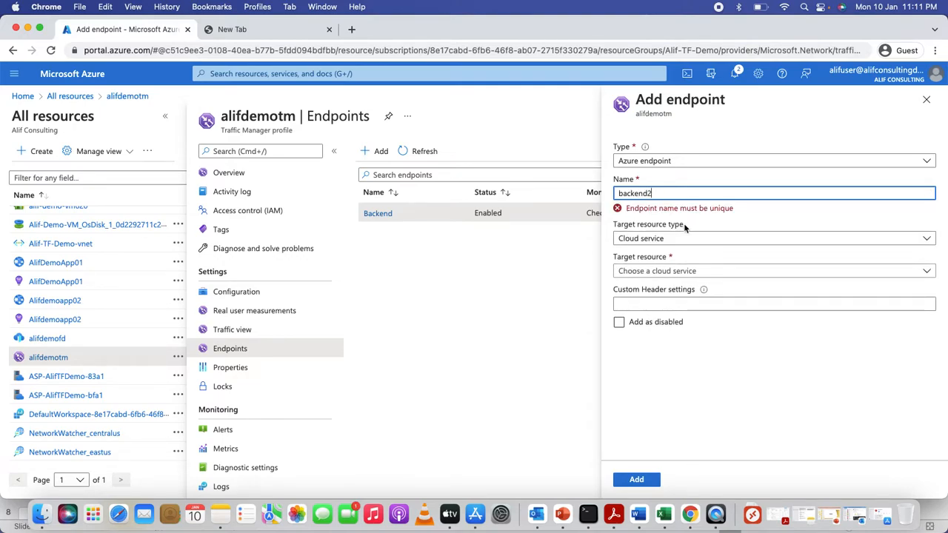
- Target backend2 at the App Service Alifdemoapp02 (East US) and add it to the profile
{"action": "left_click", "coordinate": [671, 229]}
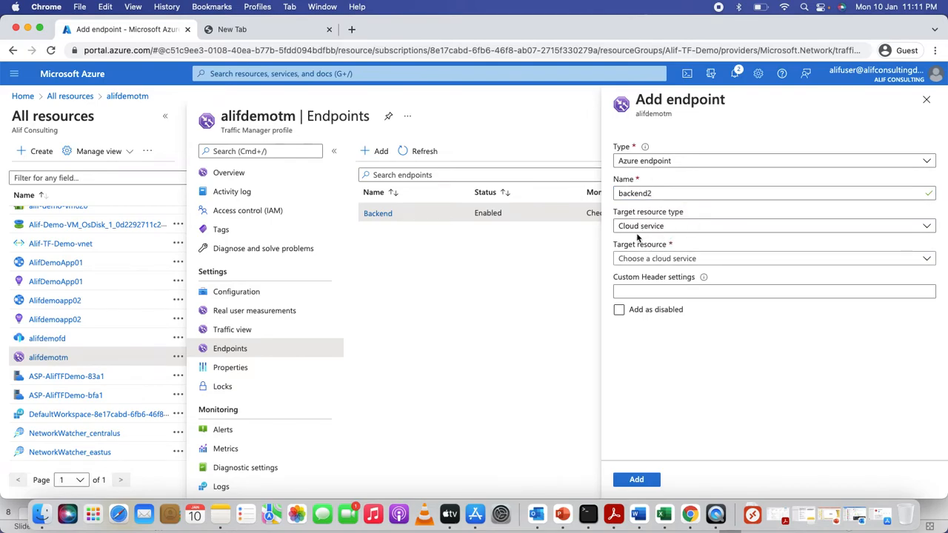
{"action": "left_click", "coordinate": [637, 227]}
{"action": "left_click", "coordinate": [631, 261]}
{"action": "left_click", "coordinate": [643, 260]}
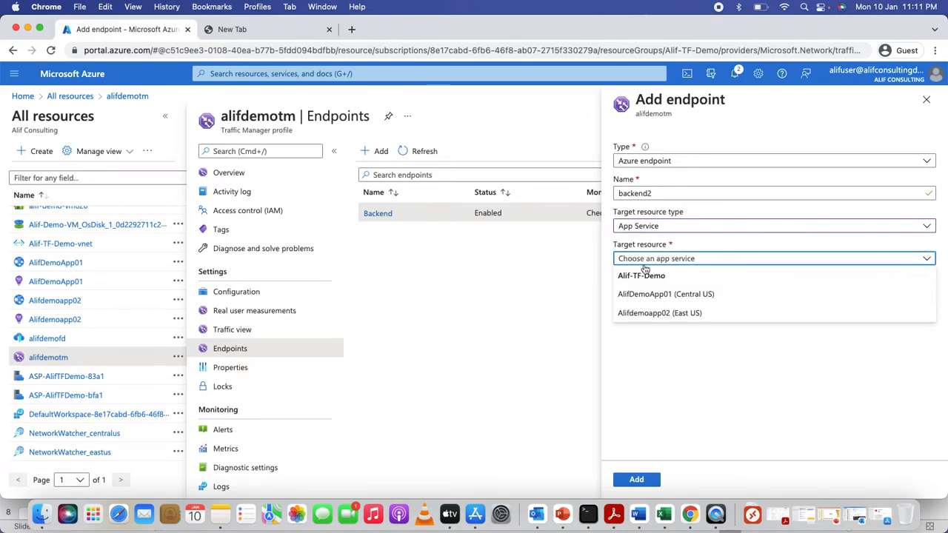
{"action": "left_click", "coordinate": [646, 312]}
{"action": "left_click", "coordinate": [636, 482]}
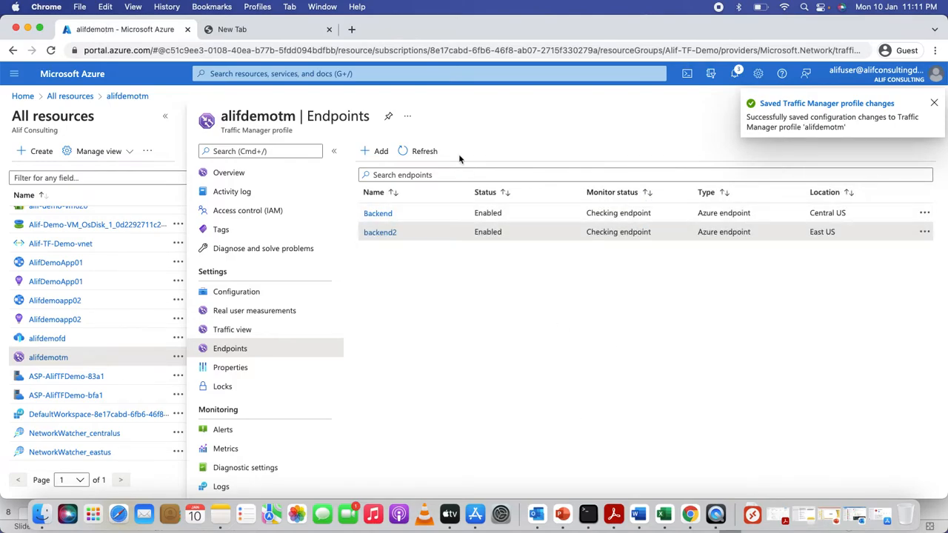
- Copy the DNS name from the alifdemotm profile's overview and open it in the other browser tab
{"action": "left_click", "coordinate": [260, 174]}
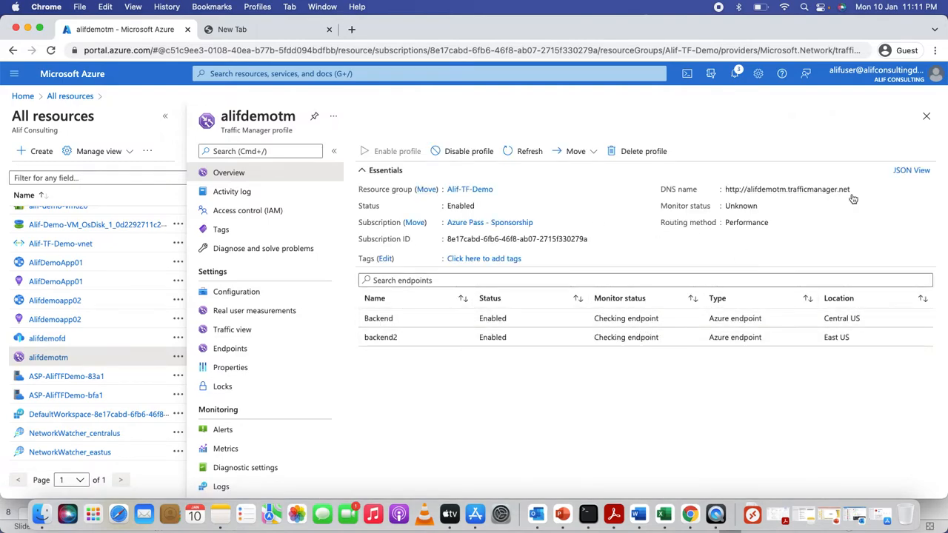
{"action": "left_click", "coordinate": [857, 190]}
{"action": "left_click", "coordinate": [250, 31]}
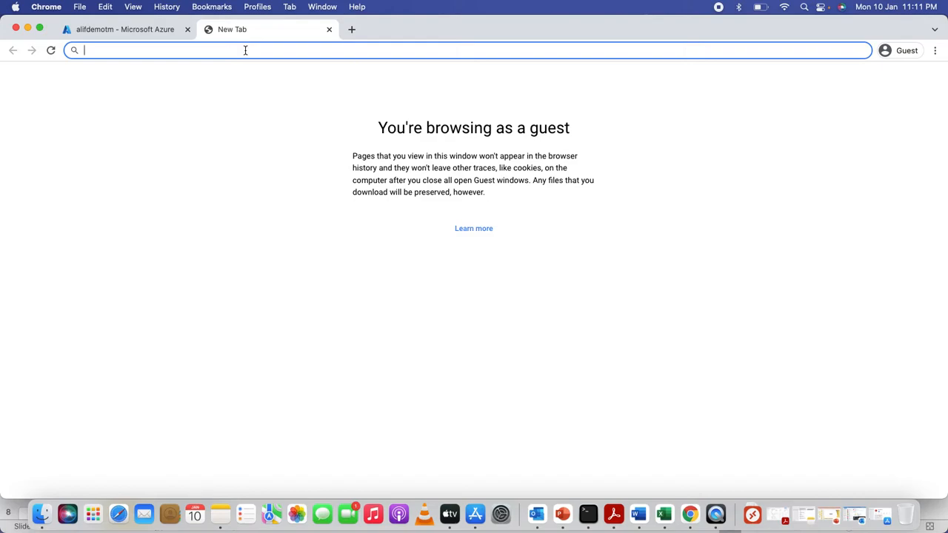
{"action": "right_click", "coordinate": [245, 50]}
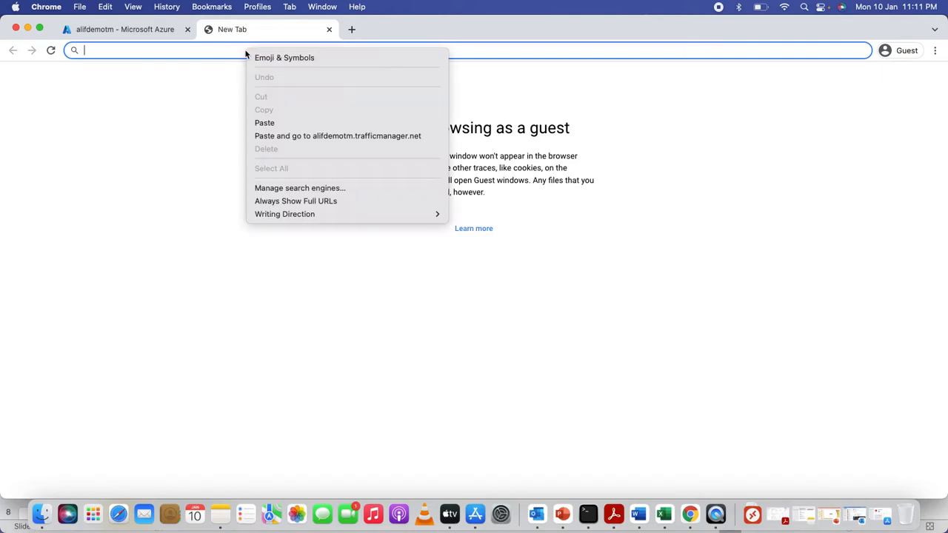
{"action": "left_click", "coordinate": [257, 122]}
{"action": "key", "text": "Return"}
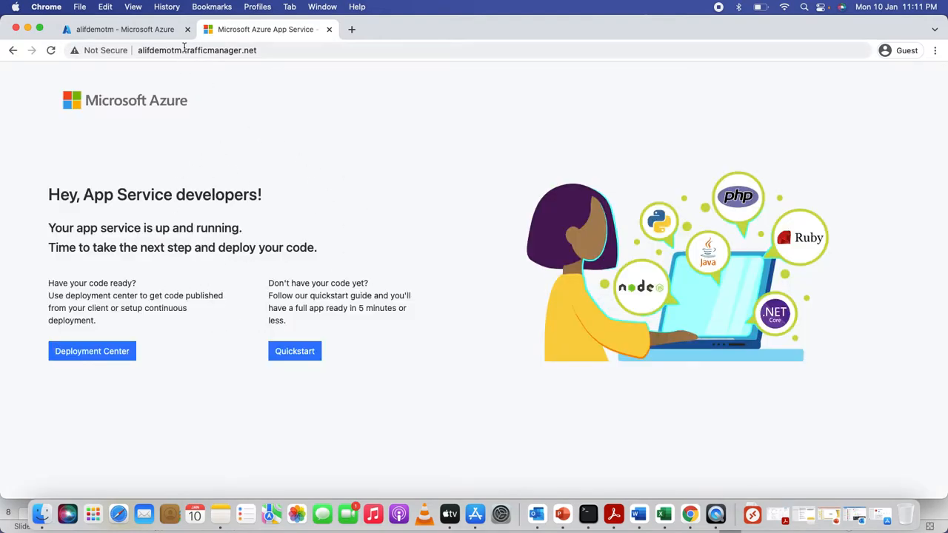
- Check both endpoints in the profile overview and load alifdemotm.trafficmanager.net once more
{"action": "left_click", "coordinate": [279, 51]}
{"action": "left_click", "coordinate": [149, 36]}
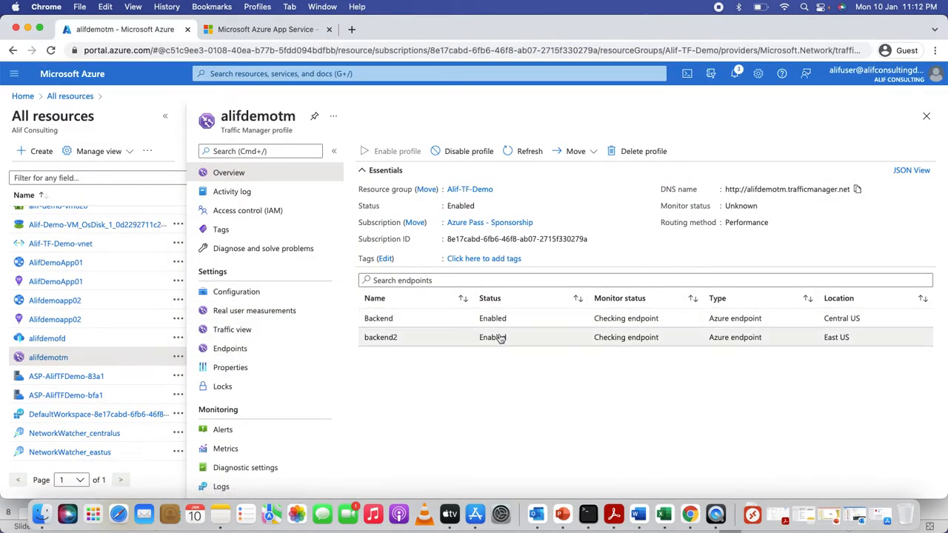
{"action": "left_click", "coordinate": [251, 33]}
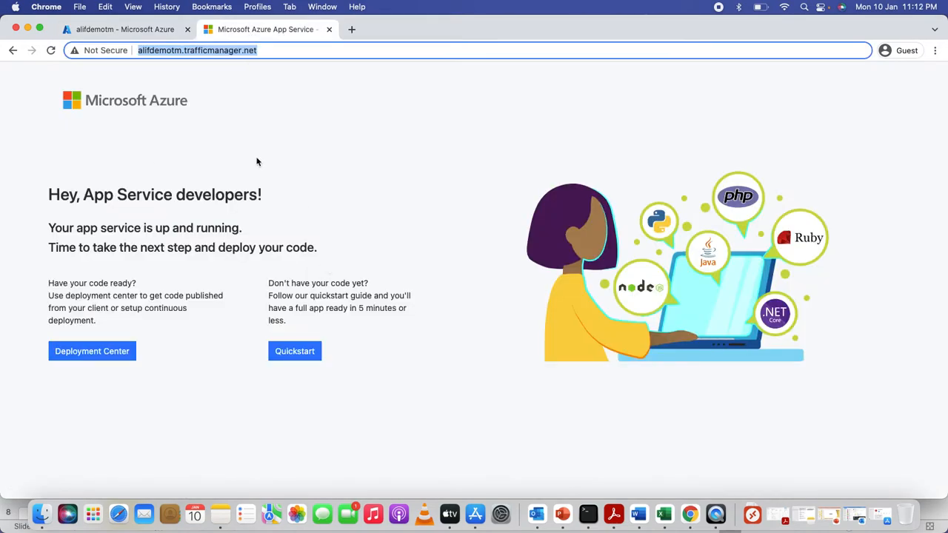
{"action": "left_click", "coordinate": [304, 51]}
{"action": "key", "text": "Return"}
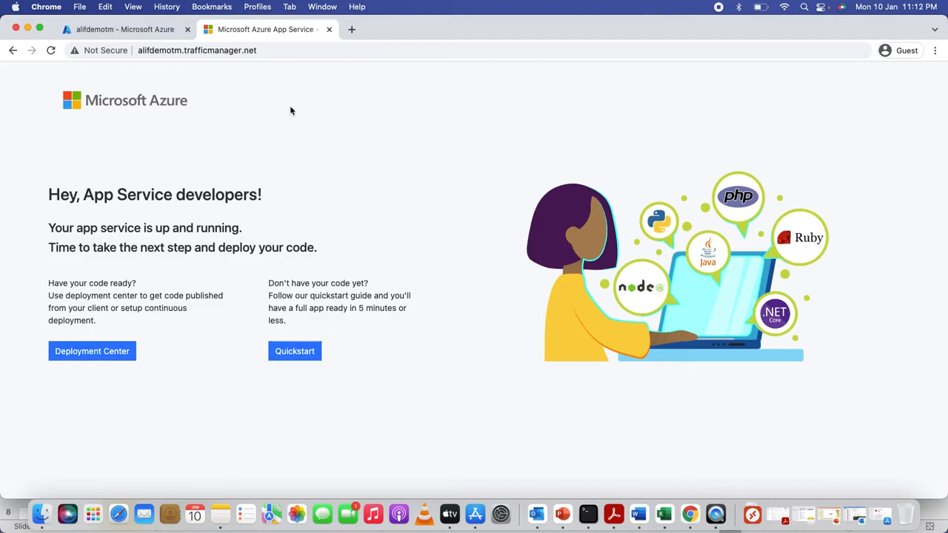
- Switch to Terminal and start an interactive nslookup session
{"action": "left_click", "coordinate": [587, 513]}
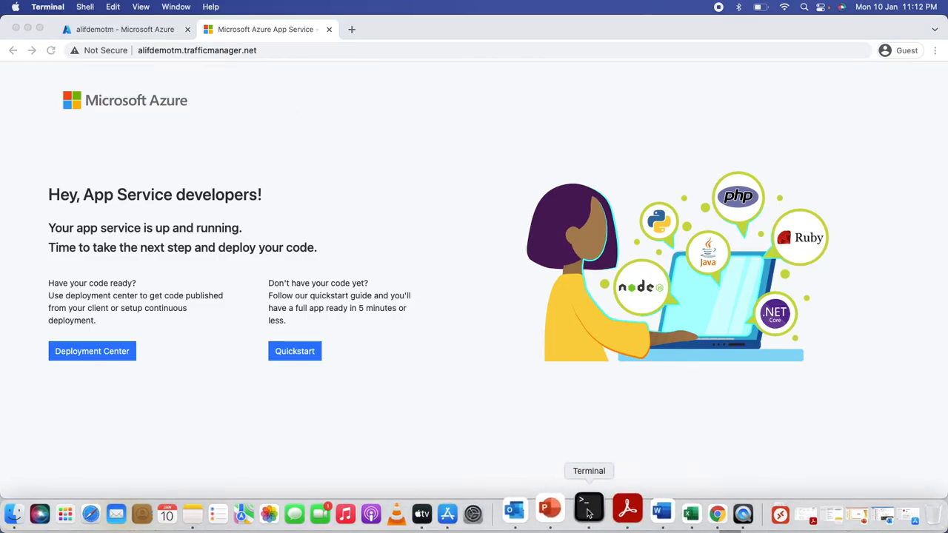
{"action": "type", "text": "nsloo"}
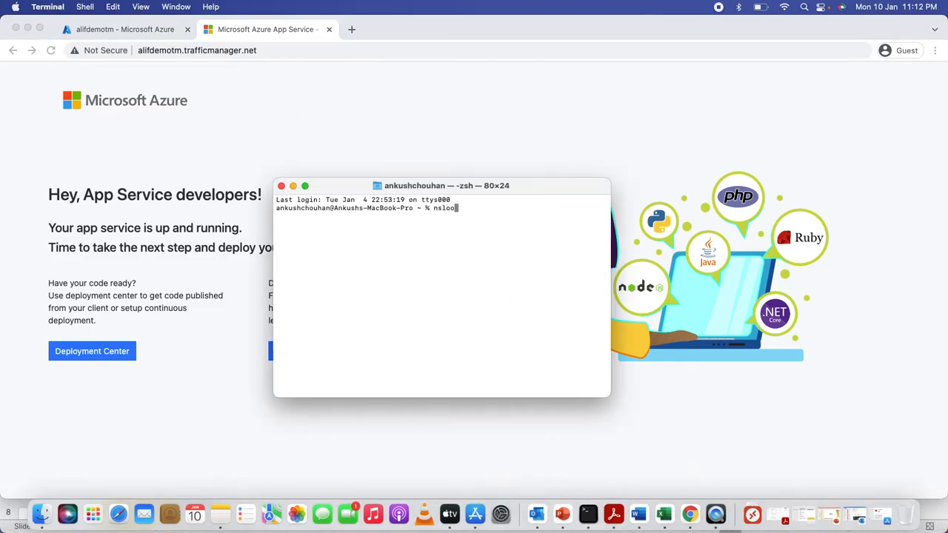
{"action": "type", "text": "kup"}
{"action": "key", "text": "Return"}
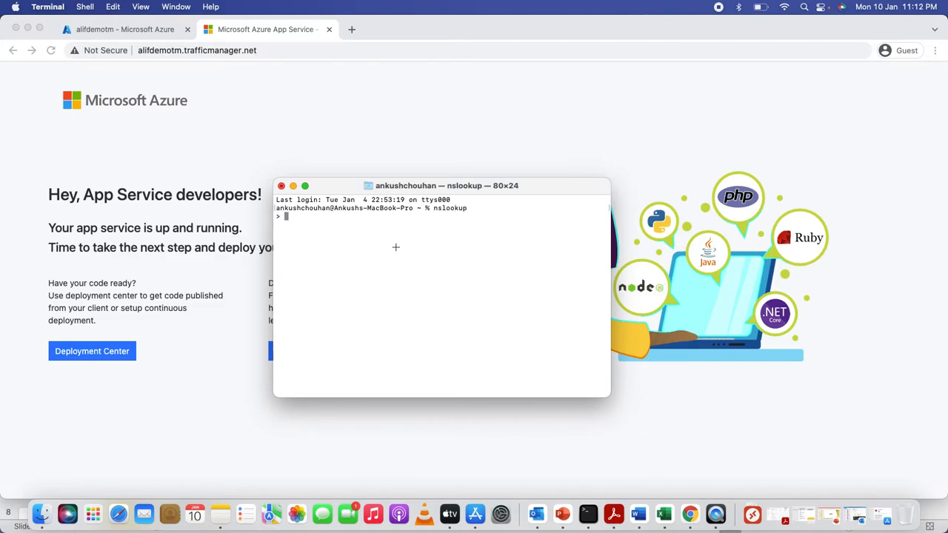
{"action": "right_click", "coordinate": [363, 234]}
{"action": "left_click", "coordinate": [374, 254]}
{"action": "key", "text": "Left"}
{"action": "key", "text": "Left"}
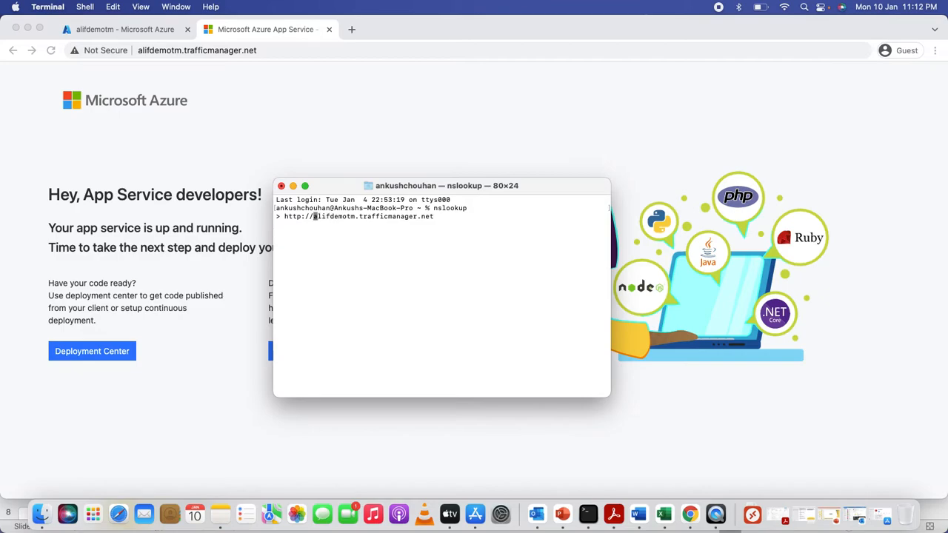
{"action": "key", "text": "BackSpace"}
{"action": "key", "text": "BackSpace"}
{"action": "key", "text": "BackSpace"}
{"action": "key", "text": "BackSpace"}
{"action": "key", "text": "BackSpace"}
{"action": "key", "text": "BackSpace"}
{"action": "key", "text": "BackSpace"}
{"action": "key", "text": "Return"}
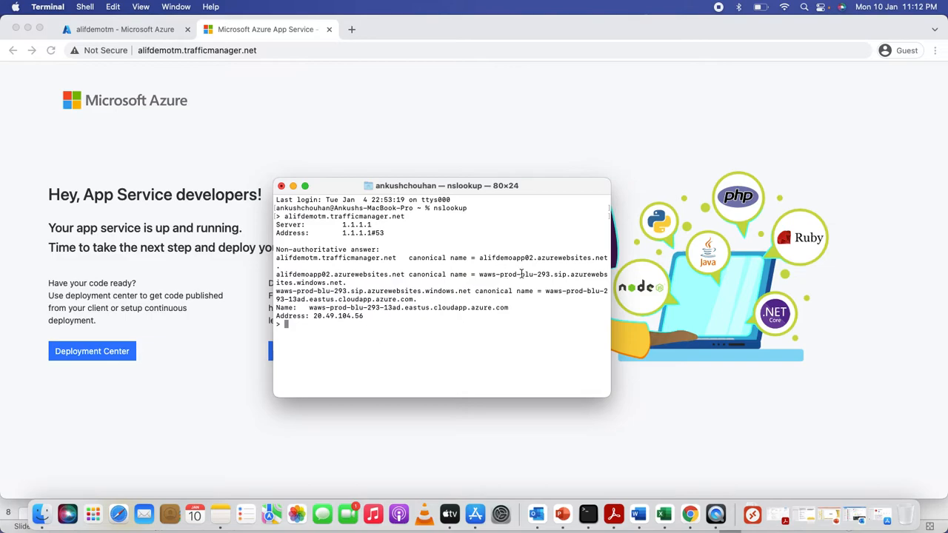
{"action": "left_click_drag", "start_coordinate": [481, 259], "coordinate": [535, 259]}
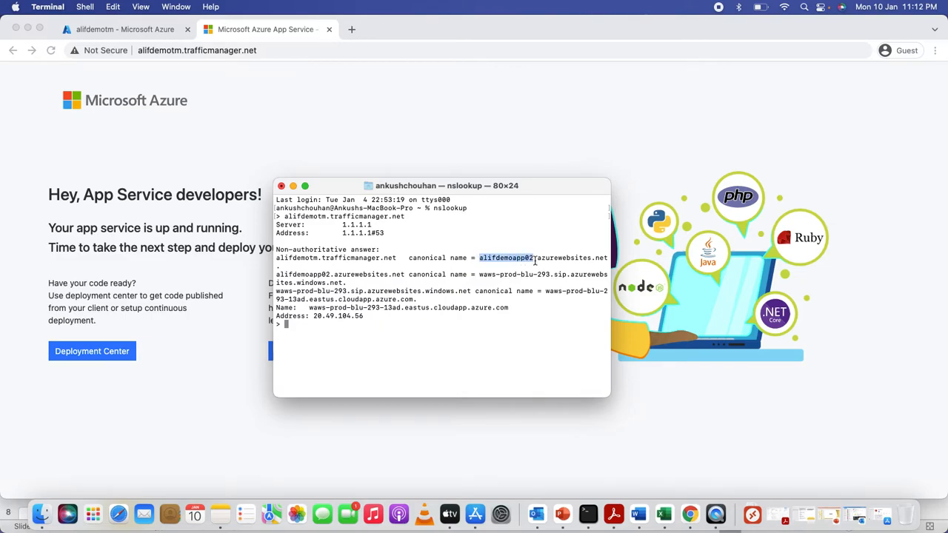
{"action": "left_click", "coordinate": [544, 345]}
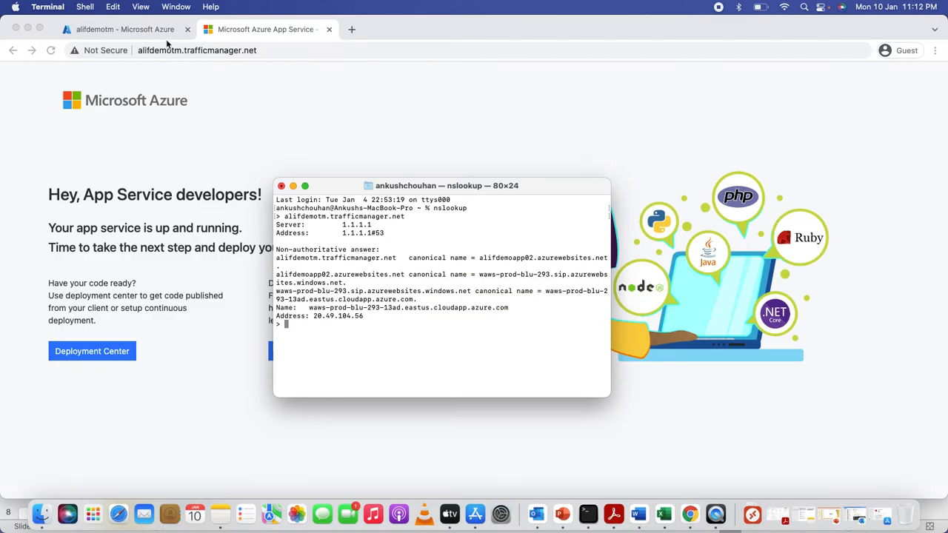
- Switch back to Chrome, refresh the alifdemotm profile overview and delete the backend2 (East US) endpoint from the profile
{"action": "left_click", "coordinate": [140, 31]}
{"action": "left_click", "coordinate": [515, 148]}
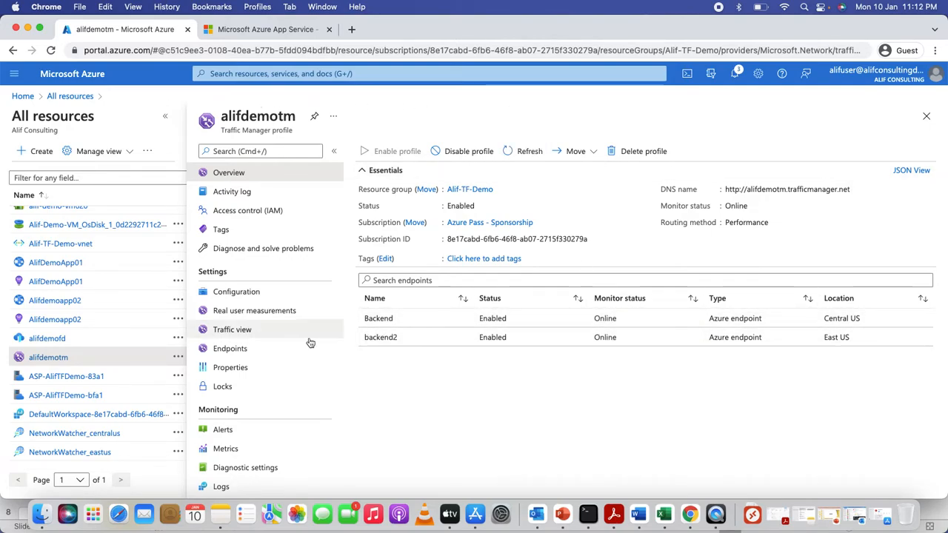
{"action": "left_click", "coordinate": [261, 348]}
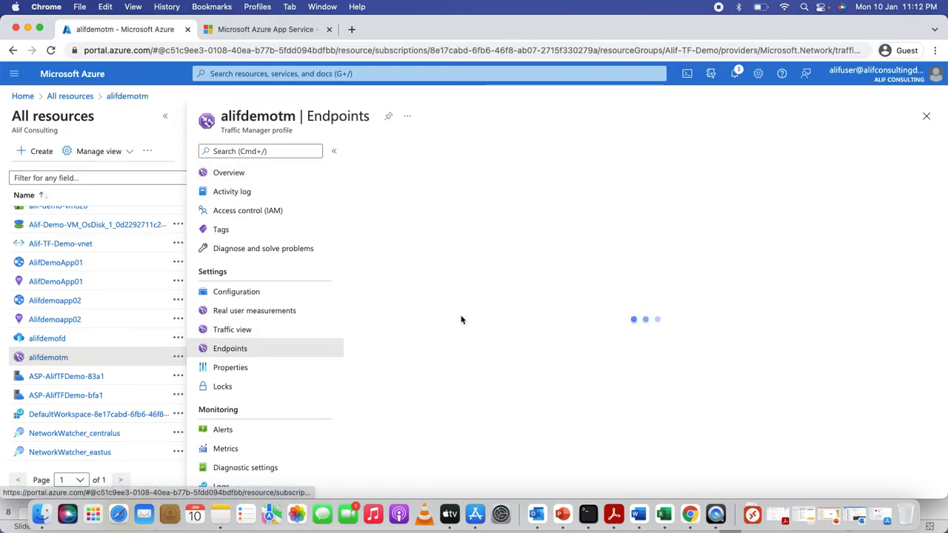
{"action": "left_click", "coordinate": [924, 232]}
{"action": "left_click", "coordinate": [841, 239]}
{"action": "left_click", "coordinate": [386, 217]}
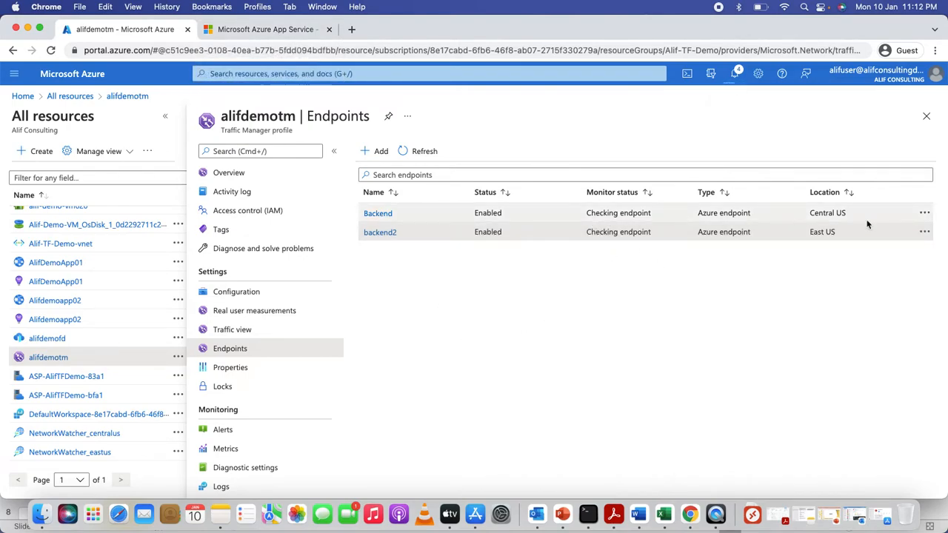
- Reload the Traffic Manager site, then refresh the profile's endpoint list and check the Backend endpoint in the overview
{"action": "left_click", "coordinate": [259, 30]}
{"action": "left_click", "coordinate": [50, 51]}
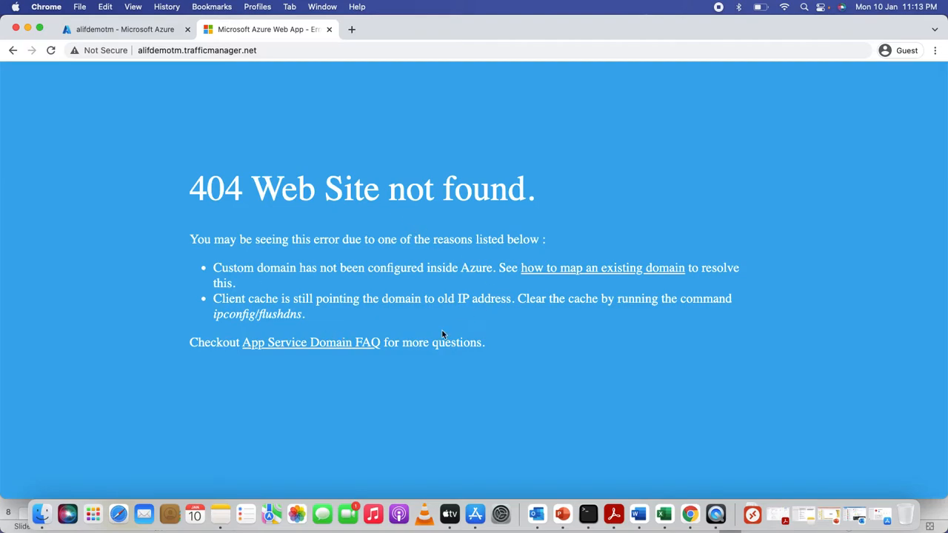
{"action": "left_click", "coordinate": [125, 29]}
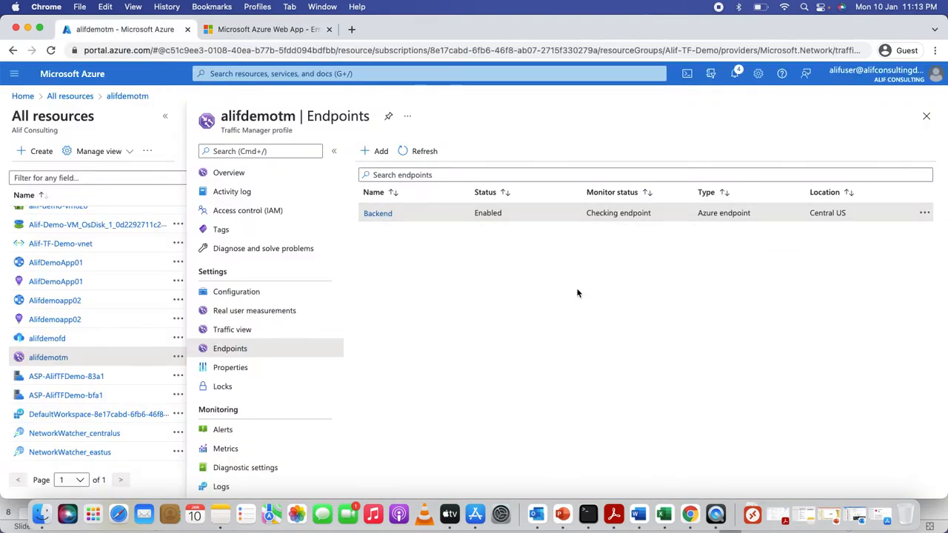
{"action": "left_click", "coordinate": [414, 151]}
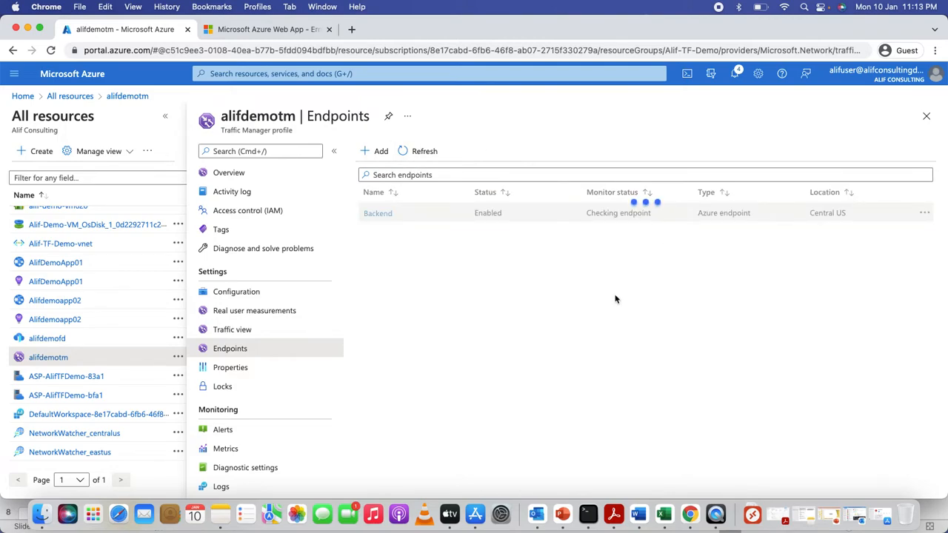
{"action": "left_click", "coordinate": [222, 172]}
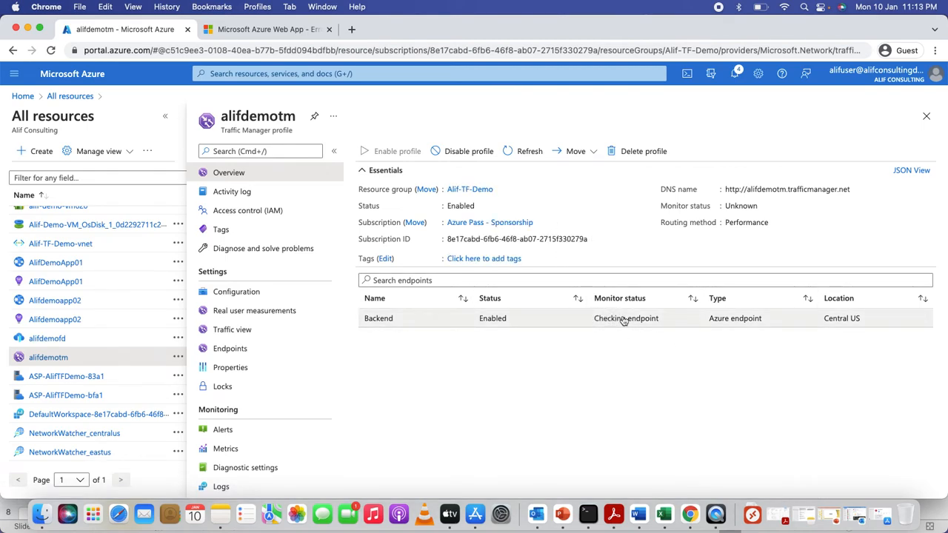
- Retest alifdemotm.trafficmanager.net with a fresh page load and refresh the profile overview
{"action": "left_click", "coordinate": [270, 29]}
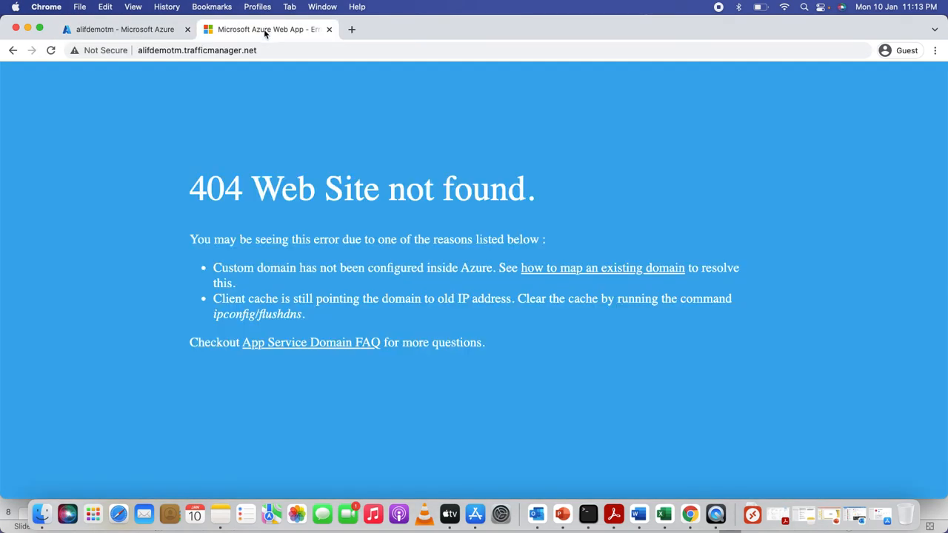
{"action": "key", "text": "super+r"}
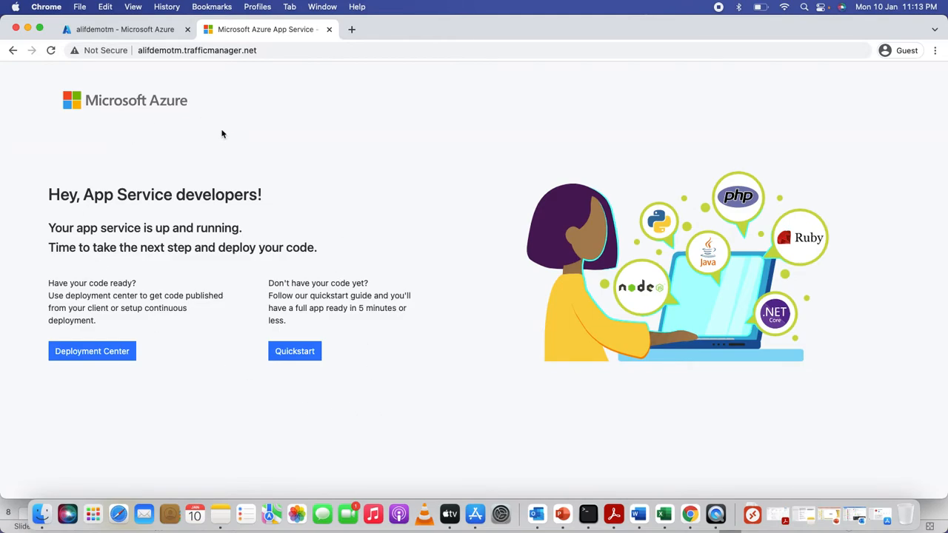
{"action": "left_click", "coordinate": [124, 30]}
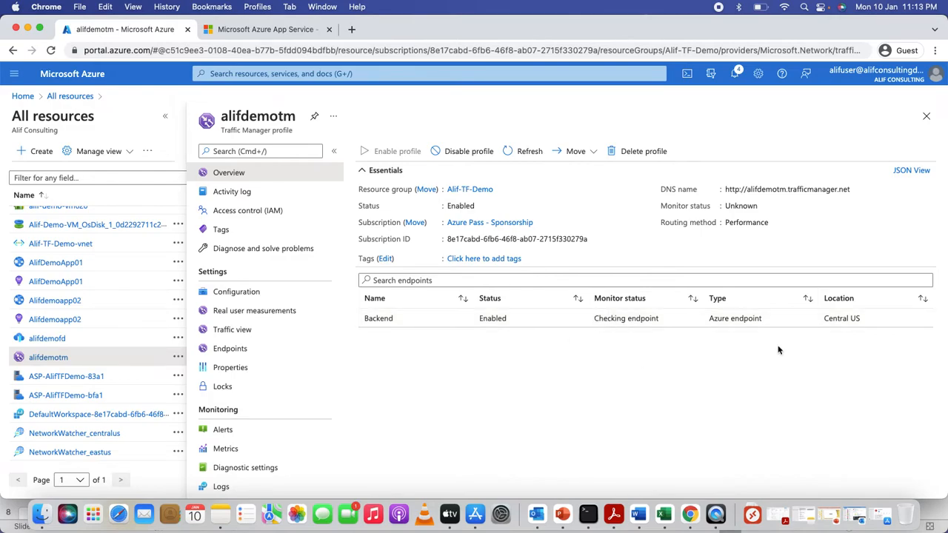
{"action": "left_click", "coordinate": [514, 152]}
- Examine the profile's configuration: routing method options, DNS TTL, endpoint monitor protocol, port and path, and fast failover settings
{"action": "left_click", "coordinate": [252, 296]}
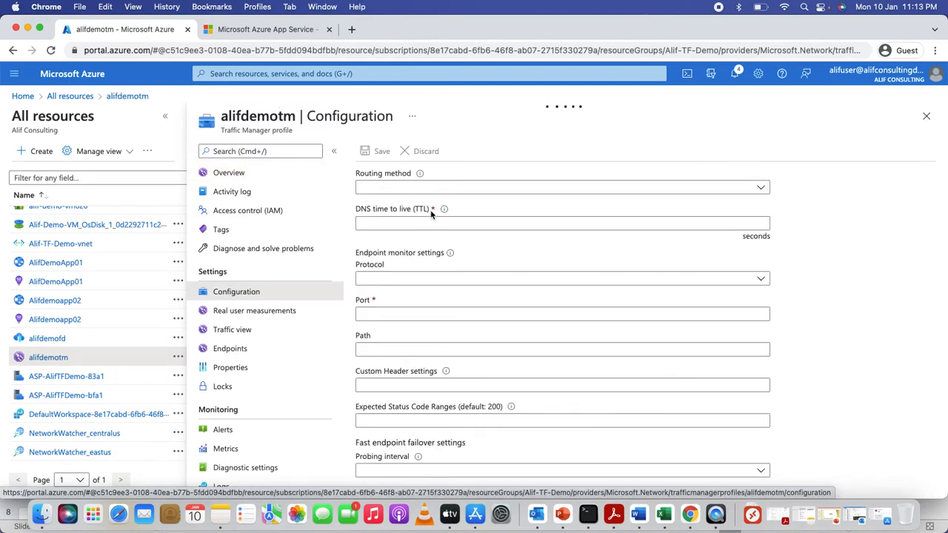
{"action": "left_click", "coordinate": [488, 190]}
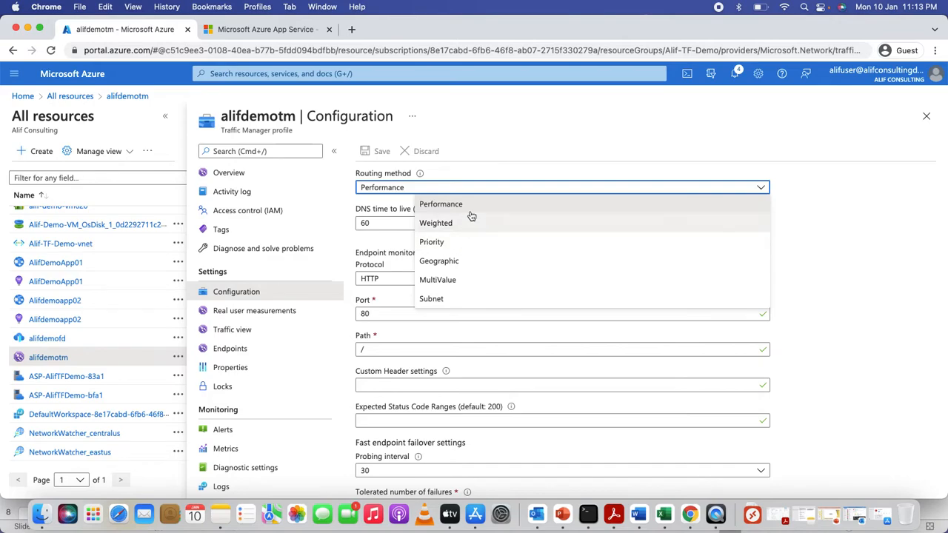
{"action": "left_click", "coordinate": [891, 311]}
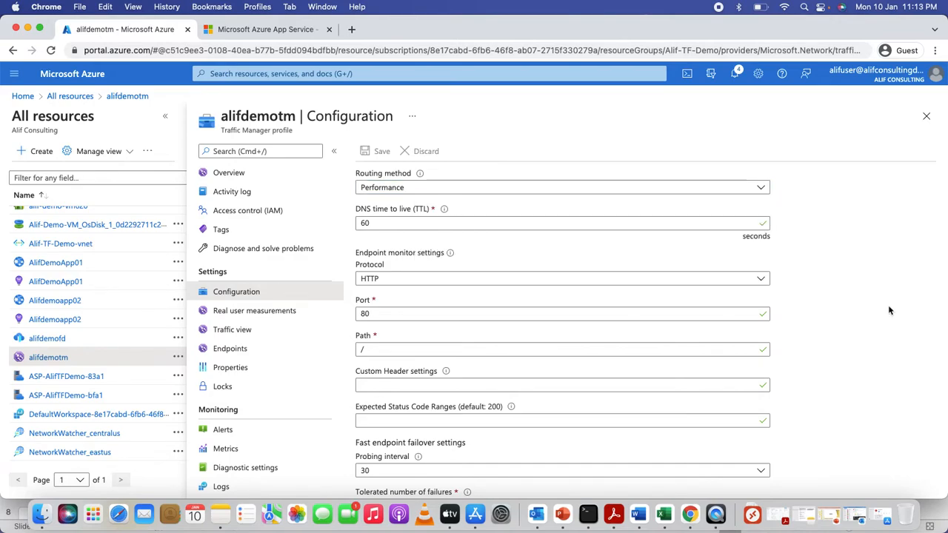
{"action": "left_click", "coordinate": [543, 286]}
{"action": "left_click", "coordinate": [522, 291]}
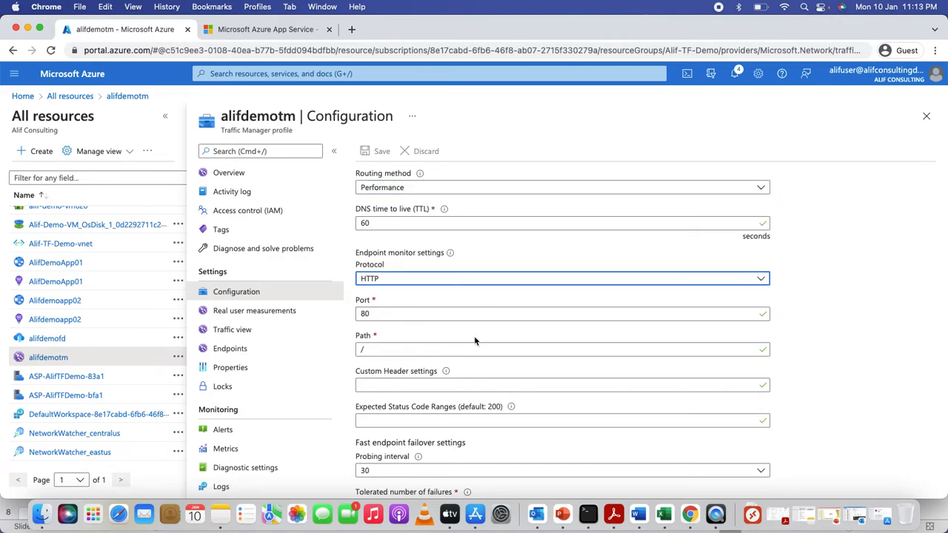
{"action": "scroll", "coordinate": [475, 342], "scroll_direction": "down", "scroll_amount": 3}
{"action": "scroll", "coordinate": [431, 262], "scroll_direction": "down", "scroll_amount": 1}
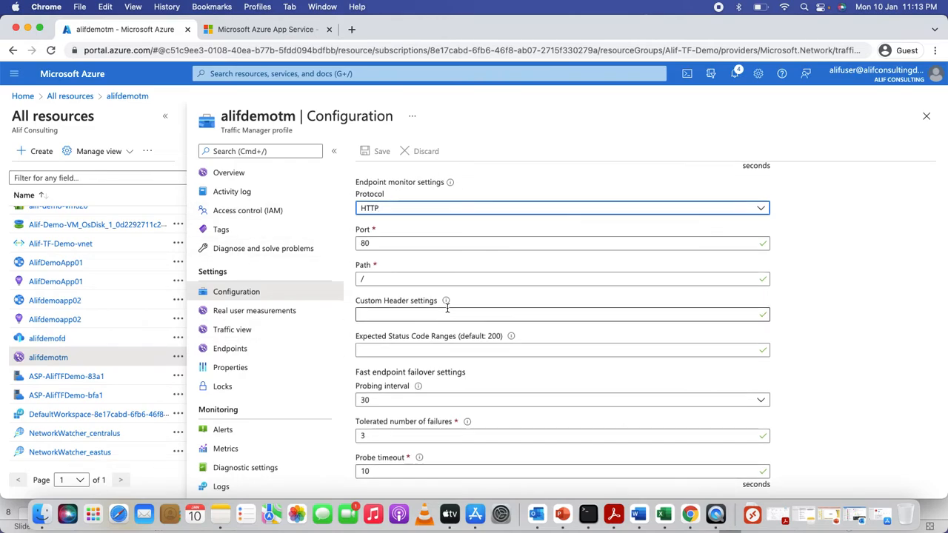
{"action": "scroll", "coordinate": [430, 269], "scroll_direction": "up", "scroll_amount": 3}
- View the real user measurements page, enable Traffic view for the alifdemotm profile and return to its endpoint list
{"action": "left_click", "coordinate": [248, 310]}
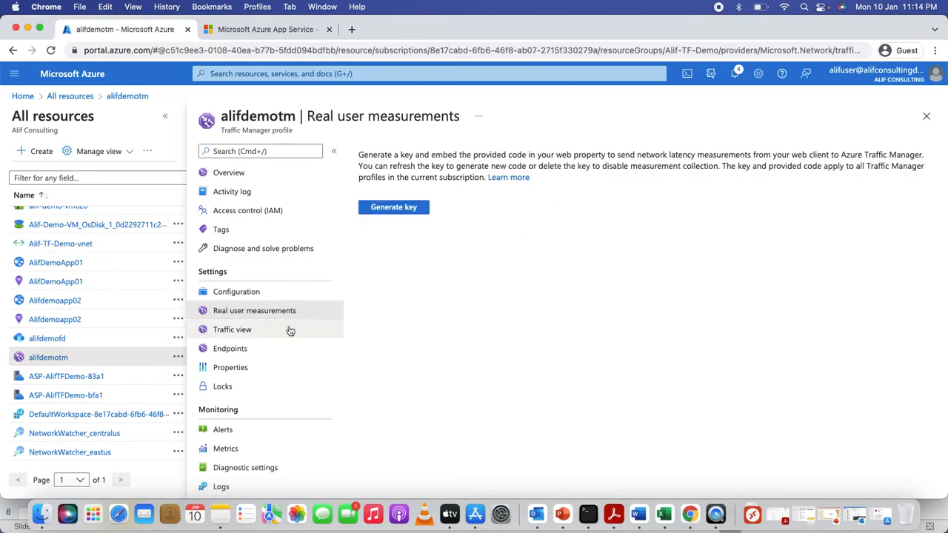
{"action": "left_click", "coordinate": [248, 331]}
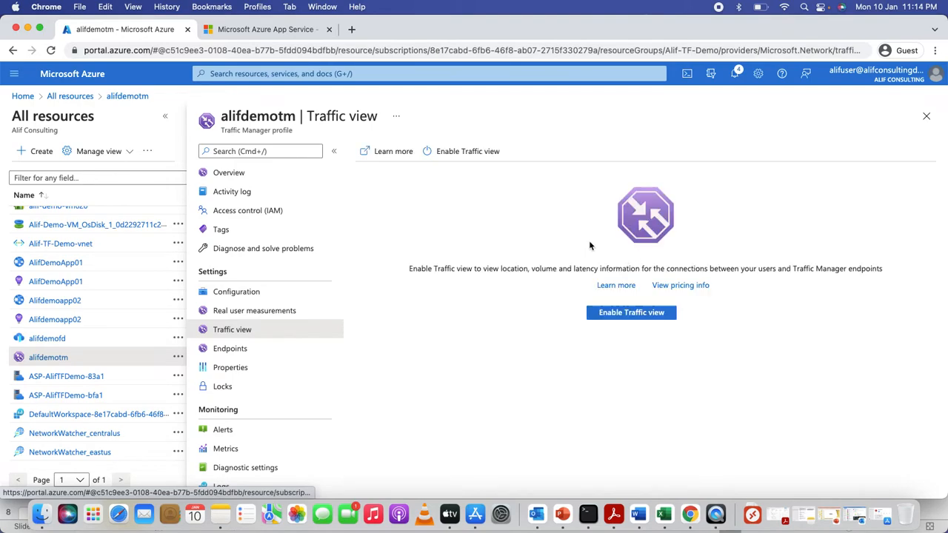
{"action": "left_click", "coordinate": [622, 313]}
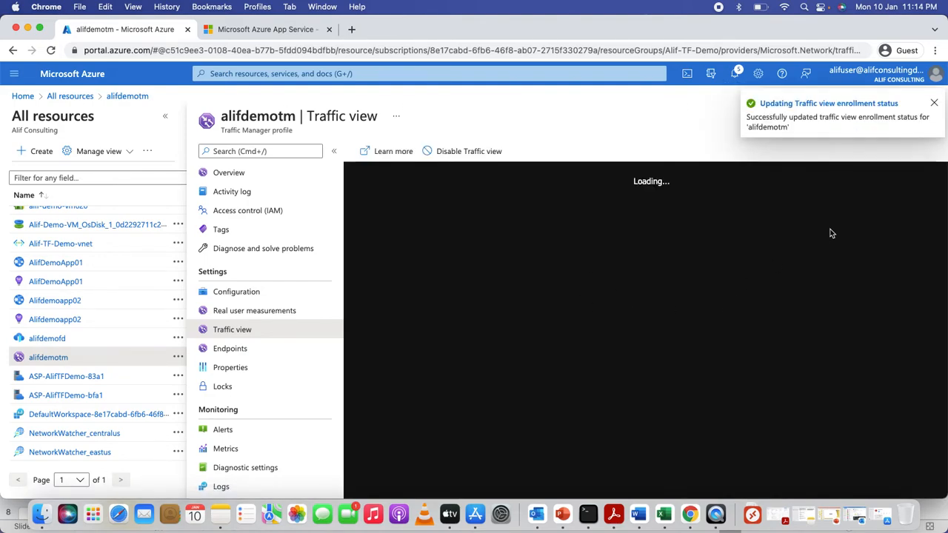
{"action": "left_click", "coordinate": [933, 102]}
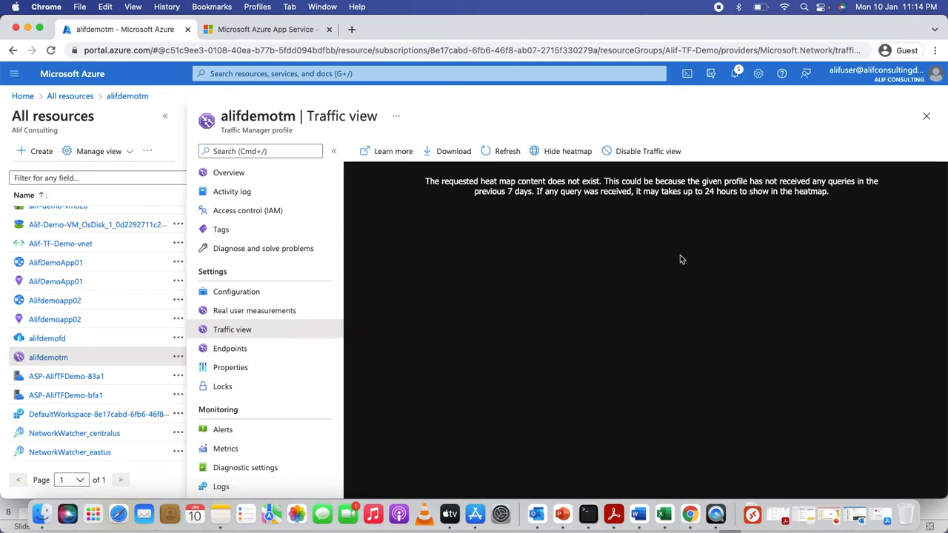
{"action": "left_click", "coordinate": [228, 352]}
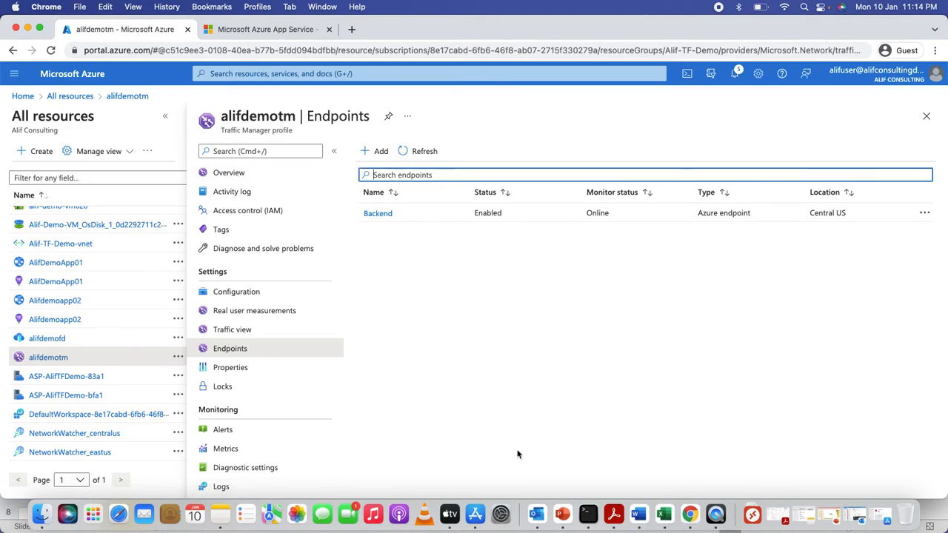
- Switch to the Azure Backup presentation in PowerPoint, present it from the DEMO slide to the closing slide and end the slide show
{"action": "left_click", "coordinate": [828, 508]}
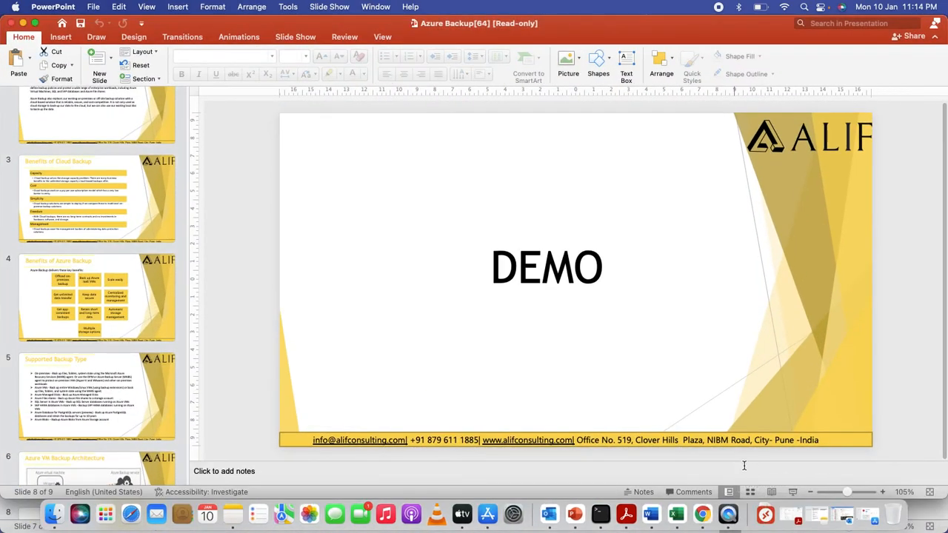
{"action": "left_click", "coordinate": [796, 490]}
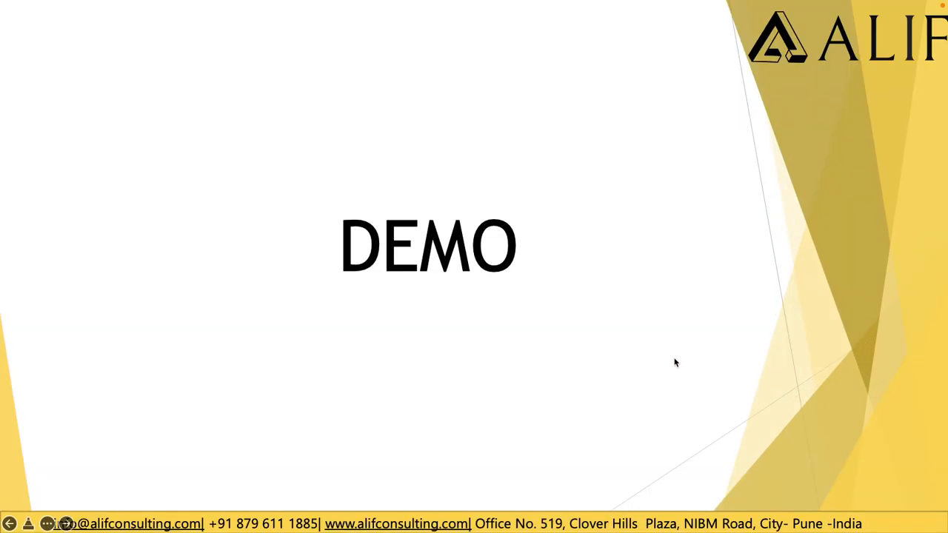
{"action": "left_click", "coordinate": [487, 320]}
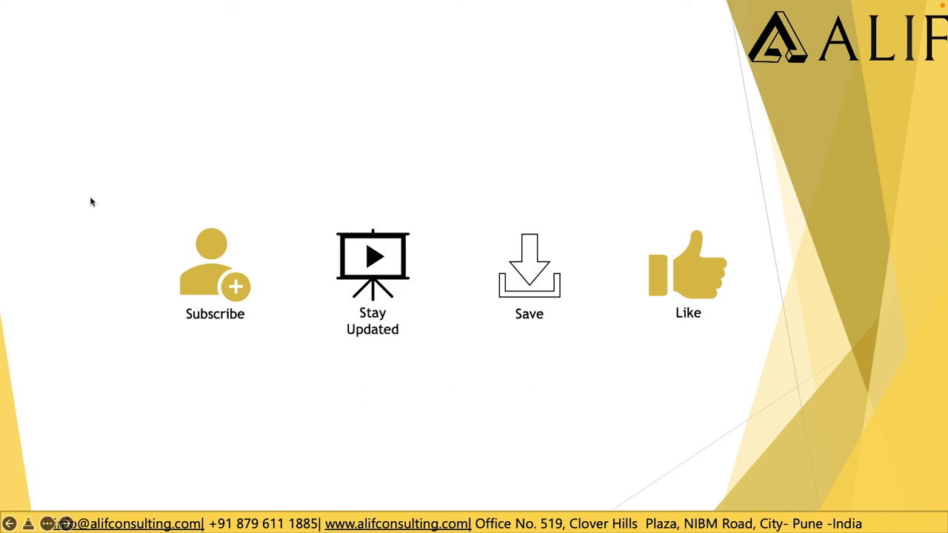
{"action": "key", "text": "Escape"}
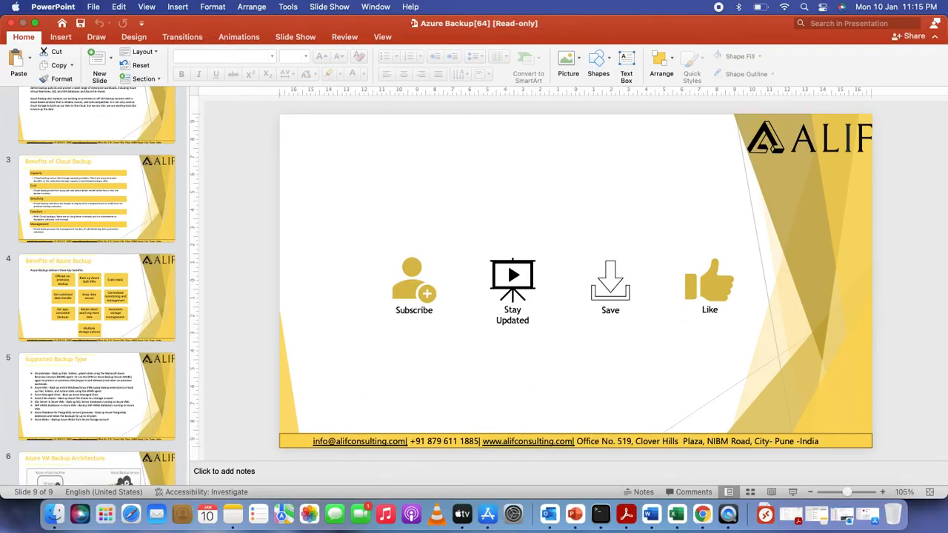